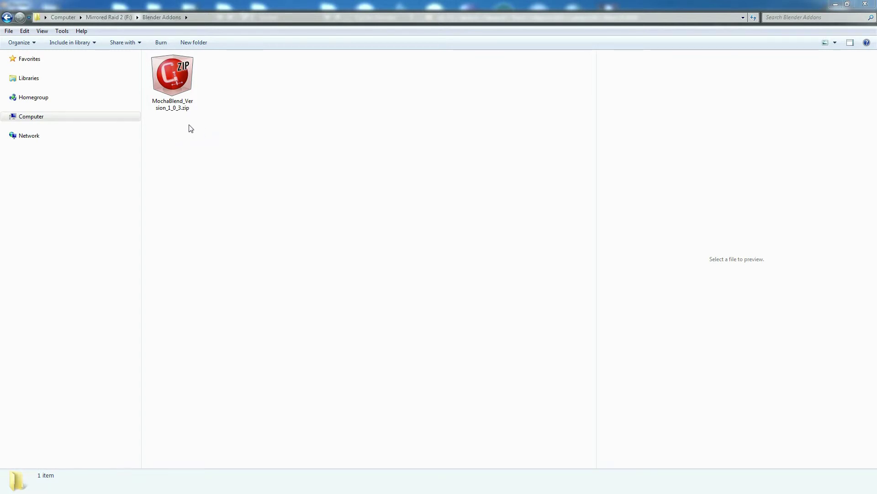
# Extract the MochaBlend_Version_1_0_3 zip, skim README.txt, then open the nested MochaBlend folder.
pyautogui.rightClick(167, 82)
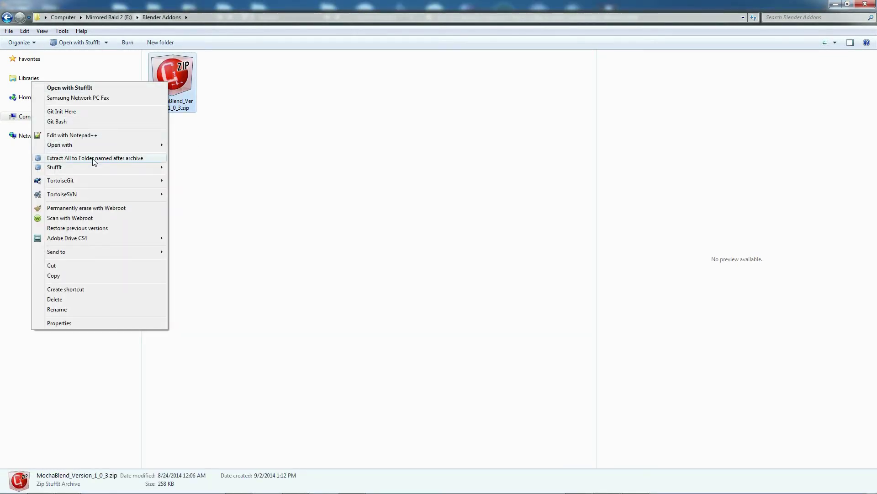
pyautogui.click(94, 158)
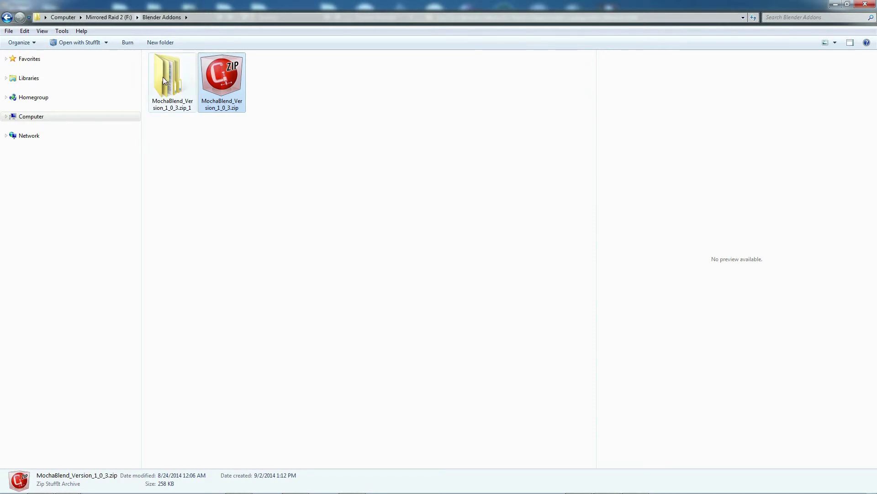
pyautogui.doubleClick(164, 77)
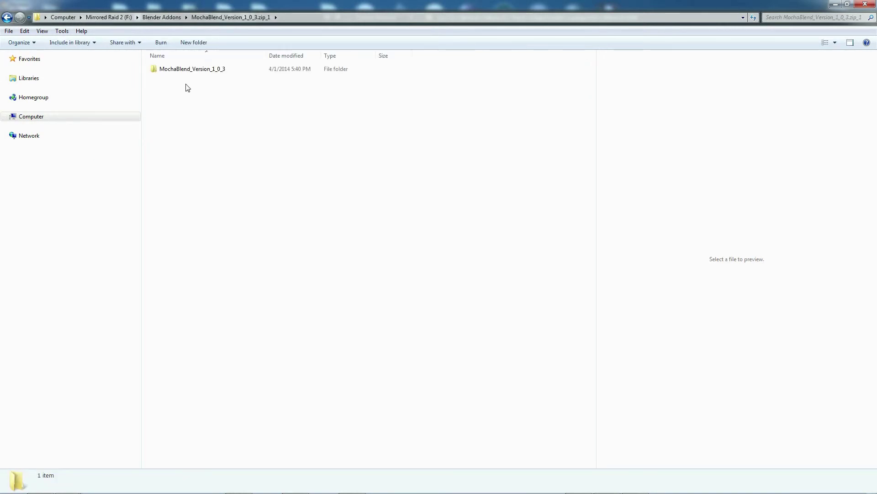
pyautogui.doubleClick(155, 68)
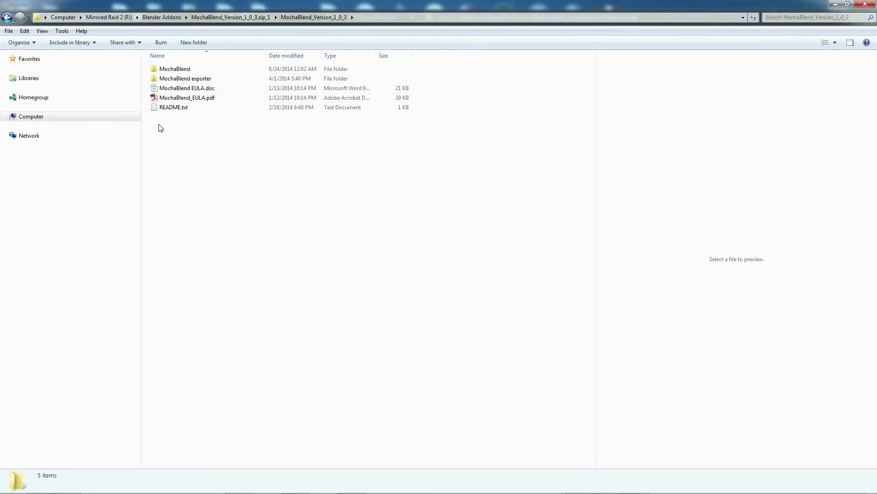
pyautogui.click(157, 109)
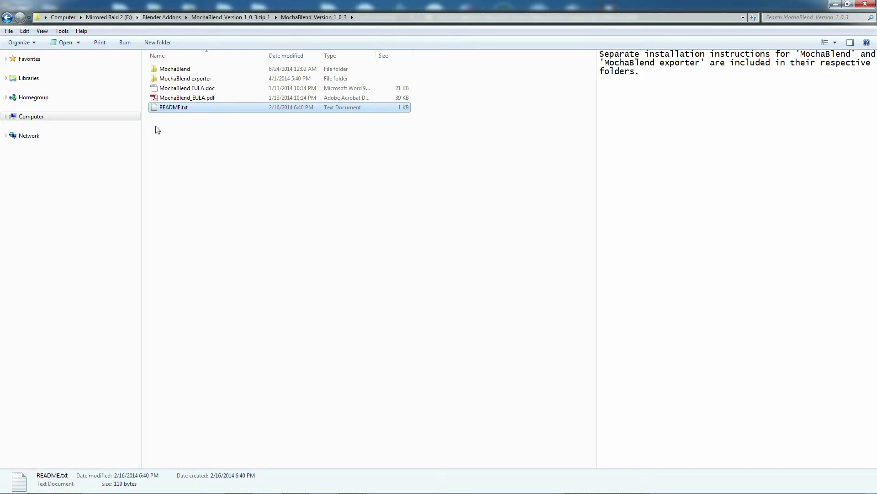
pyautogui.doubleClick(154, 71)
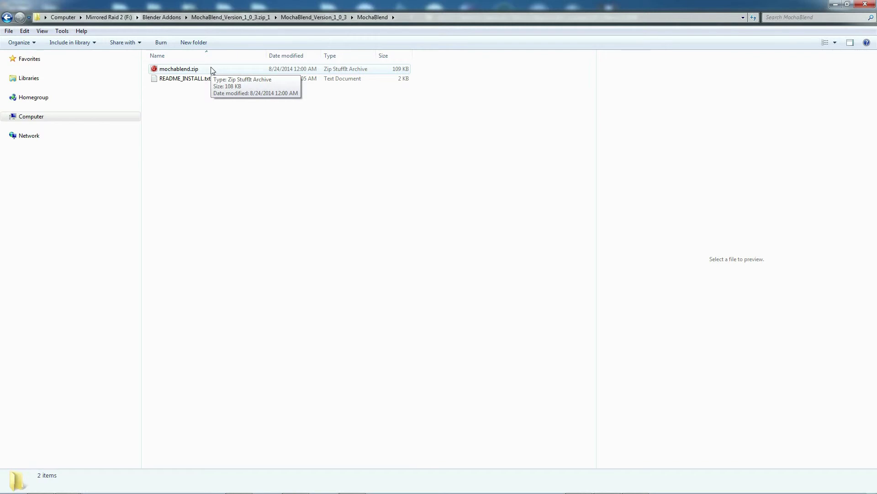
# Read the README_INSTALL.txt install notes in the preview pane and start Blender 2.71.
pyautogui.click(185, 80)
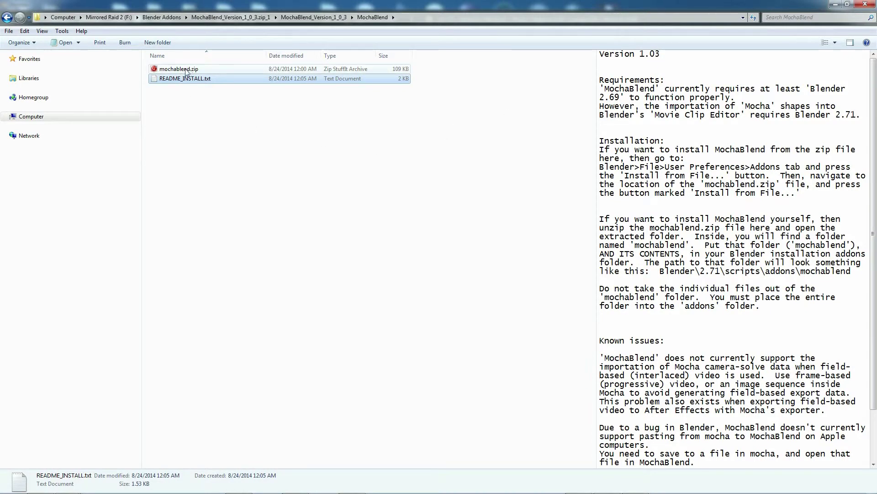
pyautogui.moveTo(188, 70)
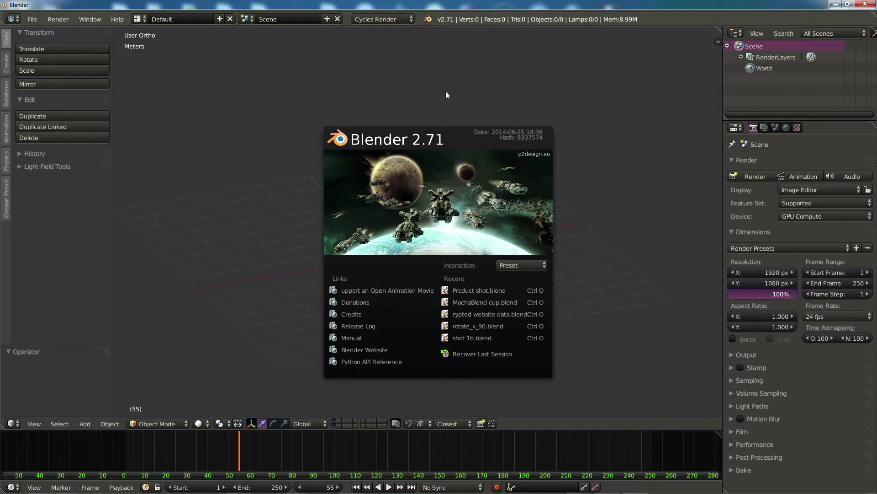
# Dismiss the splash screen and start Install from File in User Preferences' Addons section.
pyautogui.click(31, 21)
pyautogui.click(30, 21)
pyautogui.click(58, 139)
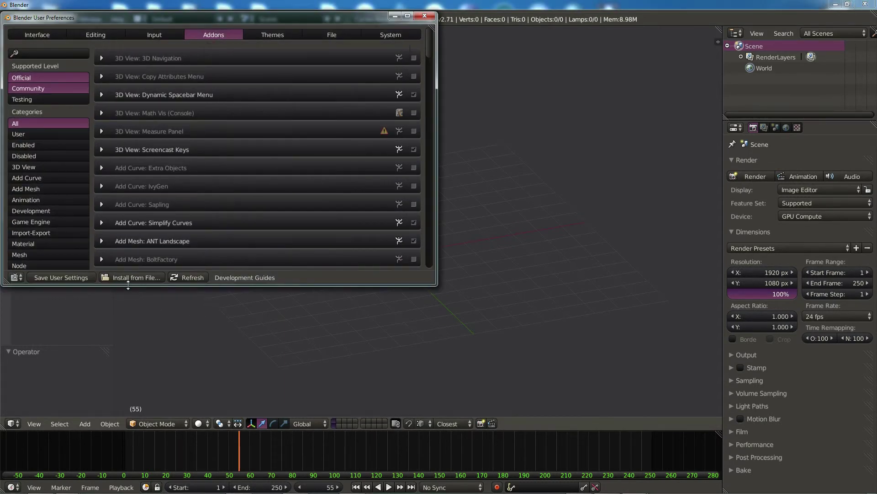
pyautogui.click(137, 278)
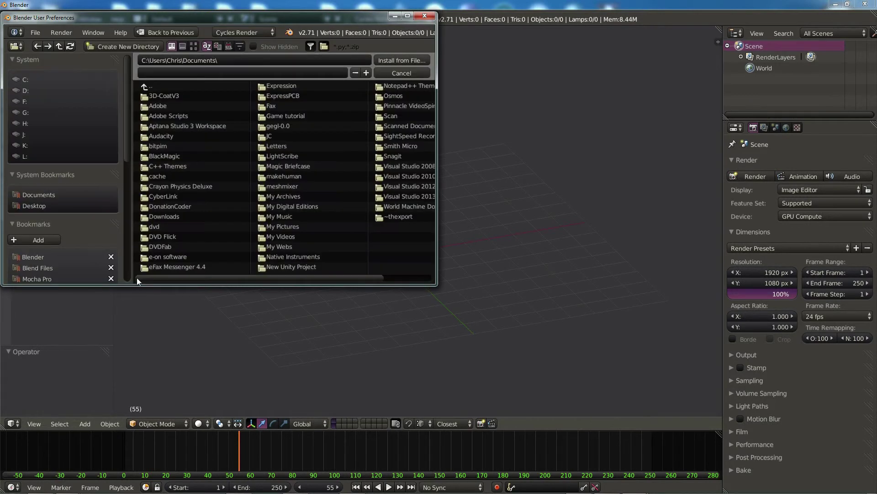
# Browse to F:\Blender Addons\MochaBlend_Version_1_0_3\MochaBlend and select mochablend.zip.
pyautogui.click(21, 102)
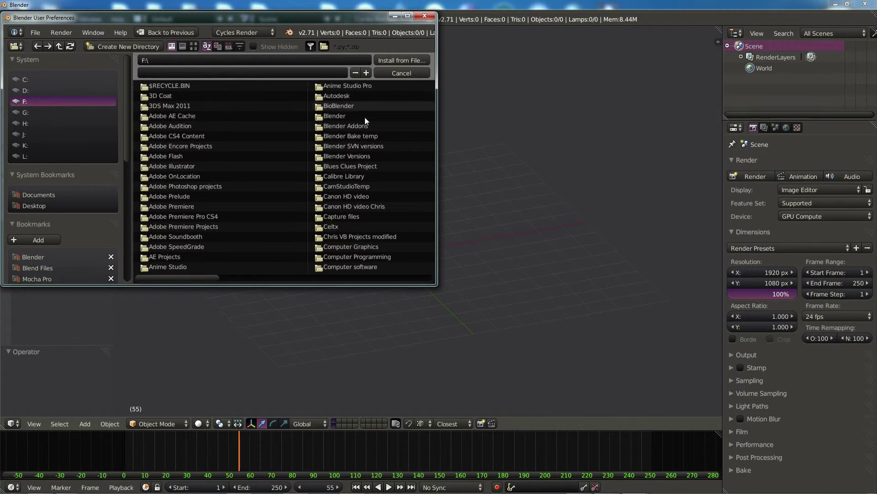
pyautogui.click(319, 127)
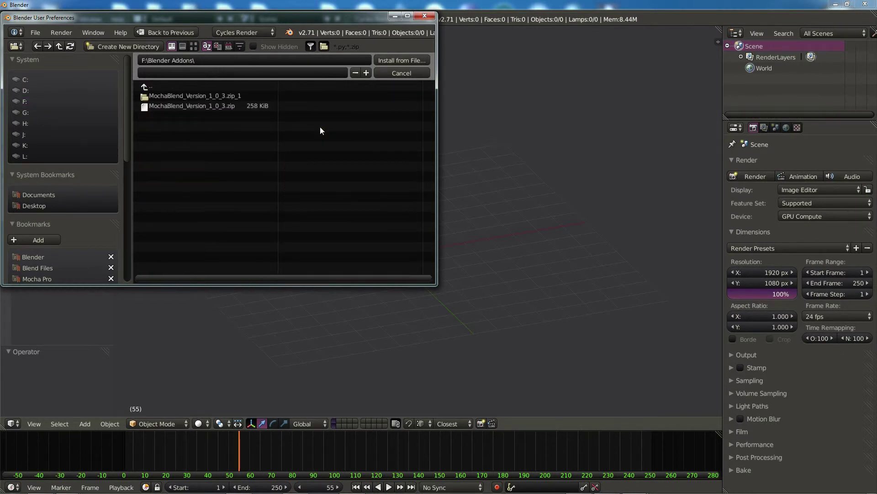
pyautogui.click(147, 96)
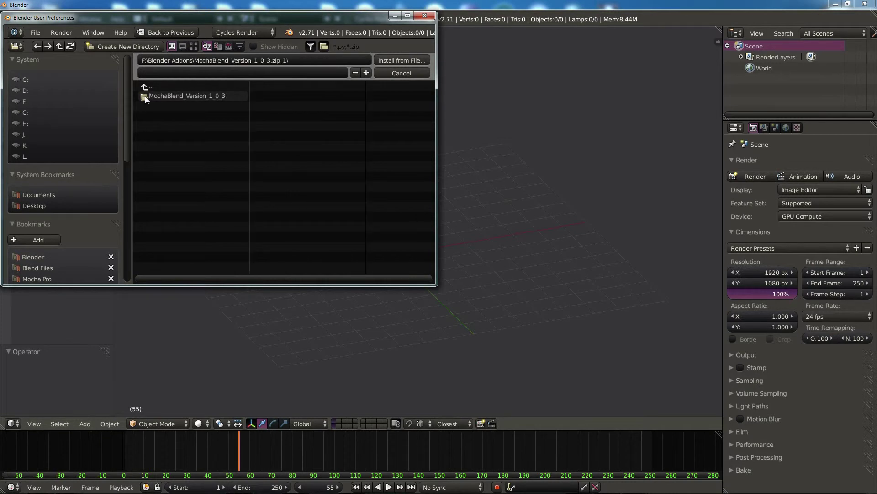
pyautogui.click(145, 96)
pyautogui.click(144, 96)
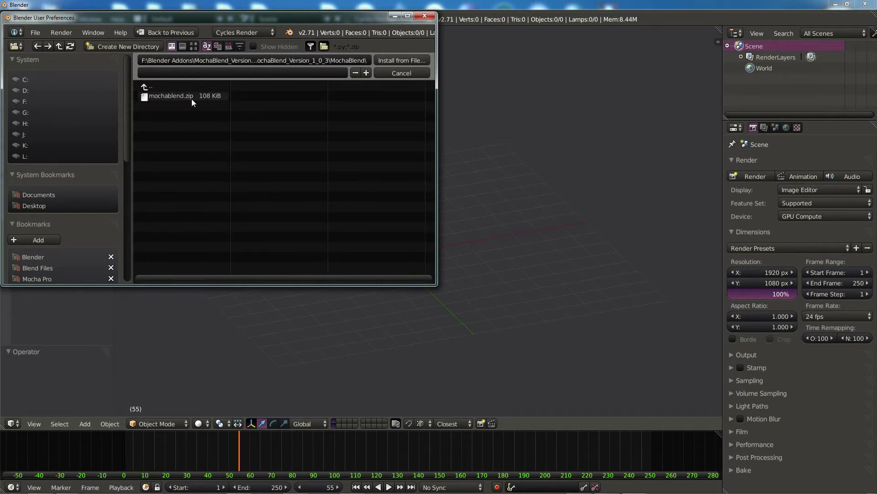
pyautogui.click(145, 99)
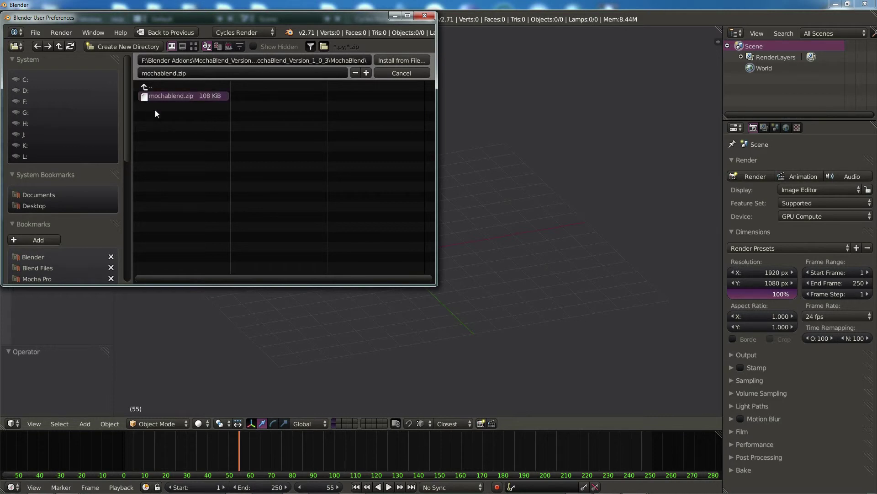
# Install mochablend.zip, enable Import-Export: MochaBlend, and expand its preferences in an enlarged window.
pyautogui.click(402, 61)
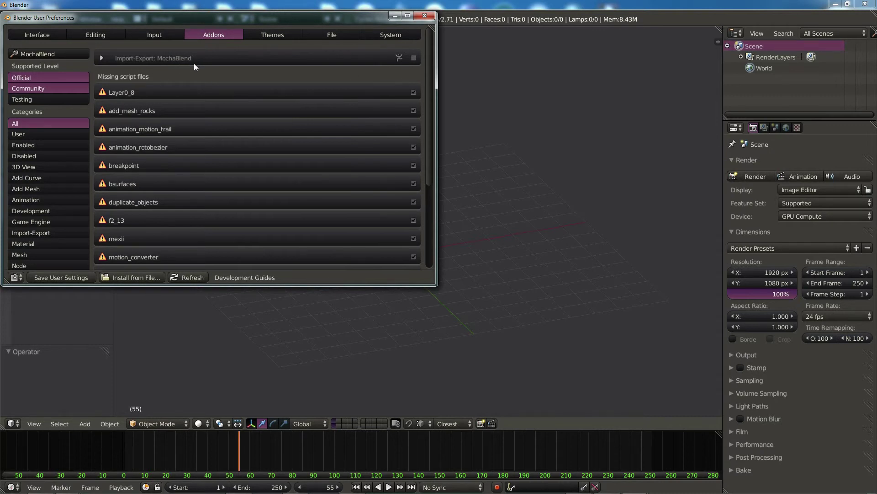
pyautogui.click(413, 58)
pyautogui.click(101, 58)
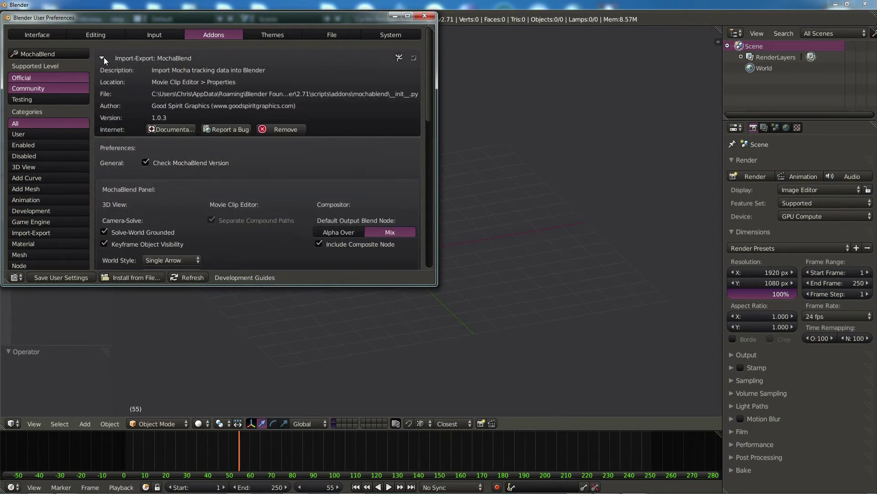
pyautogui.moveTo(436, 284); pyautogui.dragTo(452, 367)
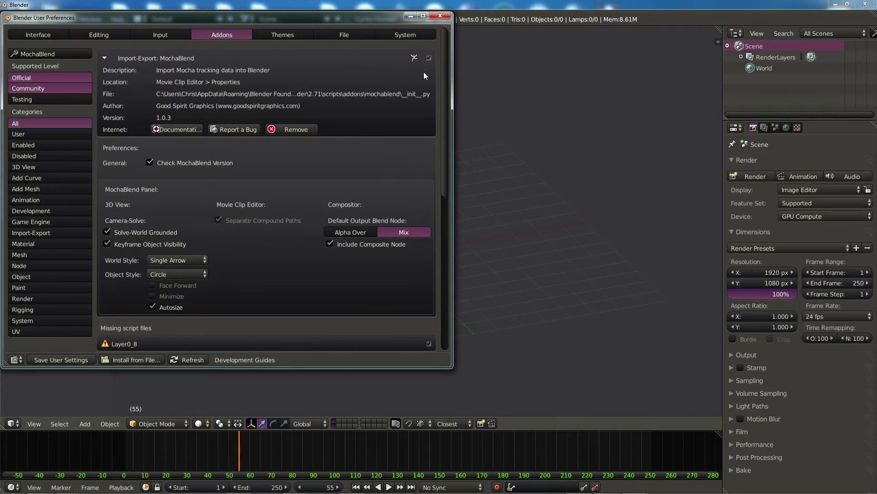
# Close User Preferences and switch the screen layout to Movie Clip Editor.
pyautogui.click(440, 17)
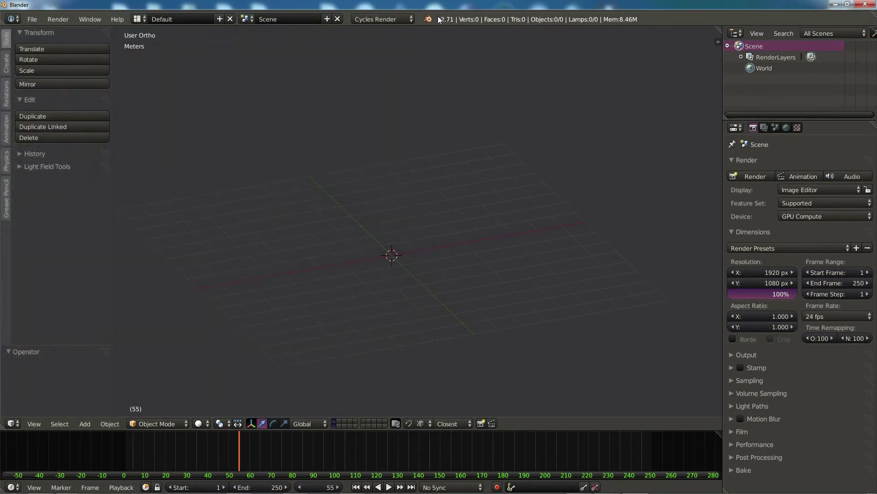
pyautogui.click(140, 22)
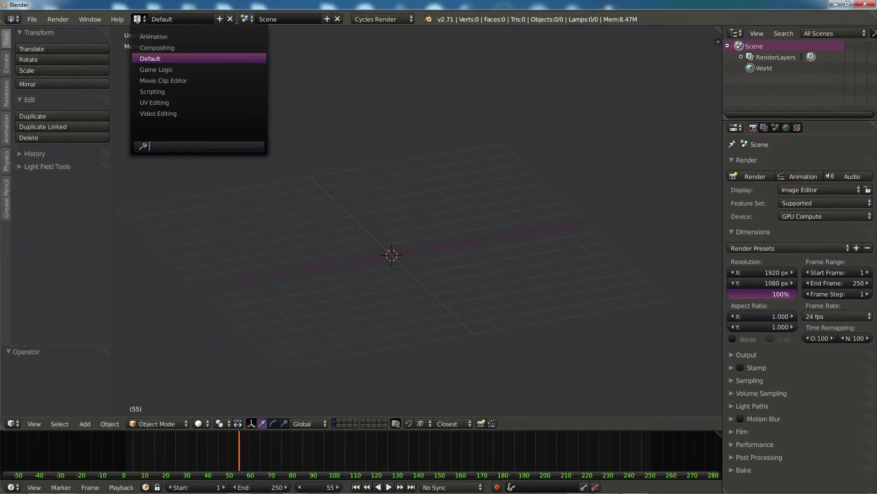
pyautogui.click(169, 82)
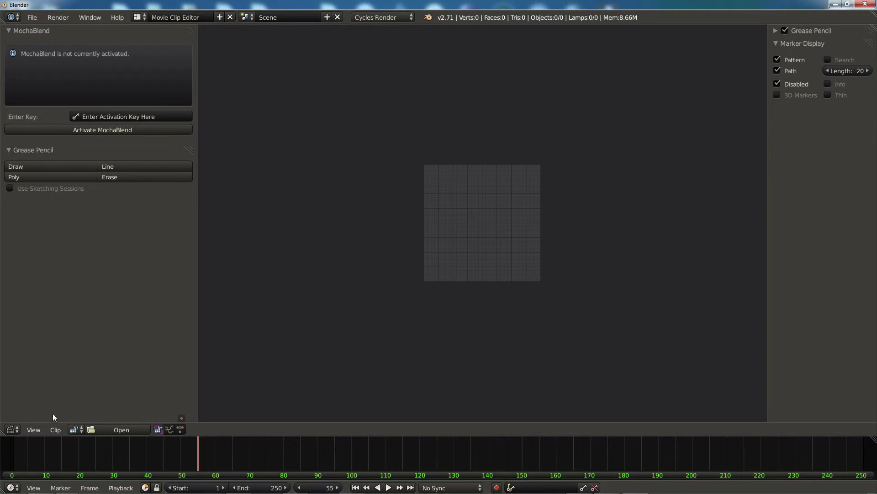
# Collapse the Grease Pencil panel and enter a placeholder key in MochaBlend's activation key field.
pyautogui.click(36, 429)
pyautogui.click(11, 152)
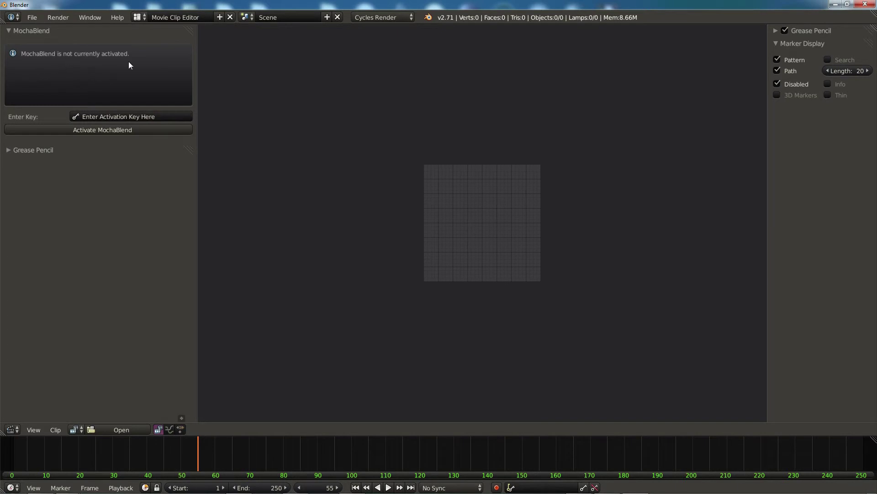
pyautogui.click(97, 116)
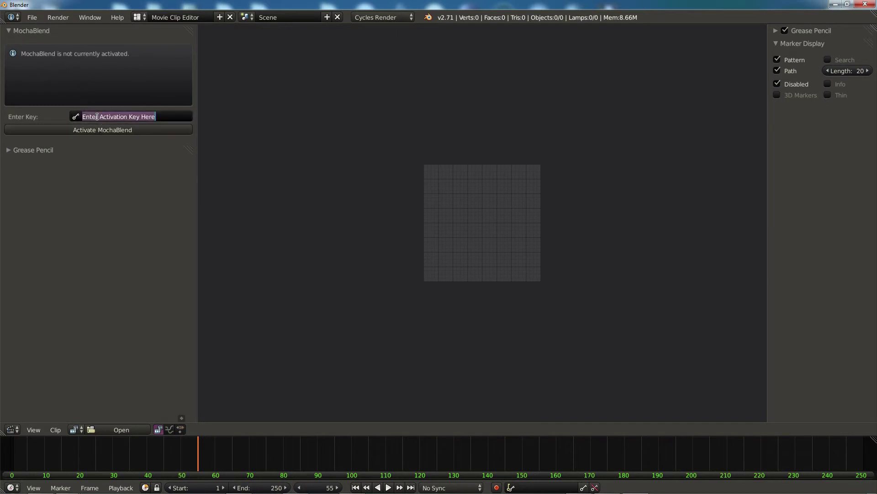
pyautogui.write('dfds')
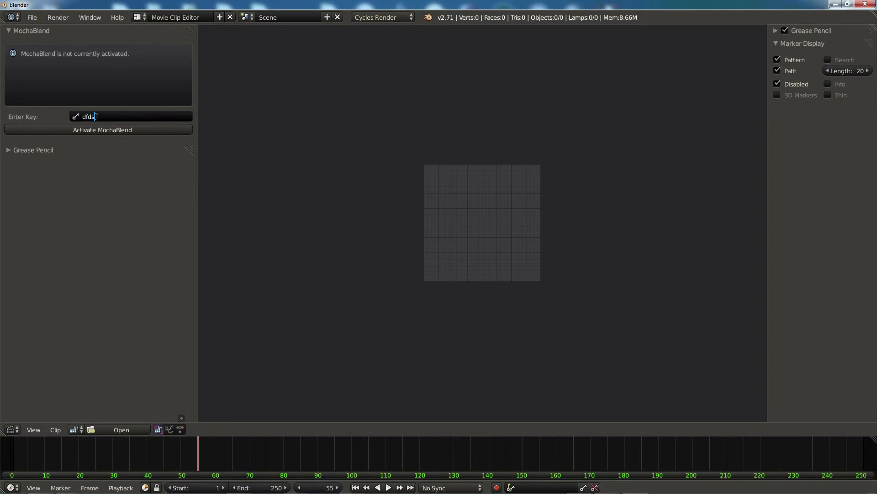
pyautogui.write('efdfesfefsefe')
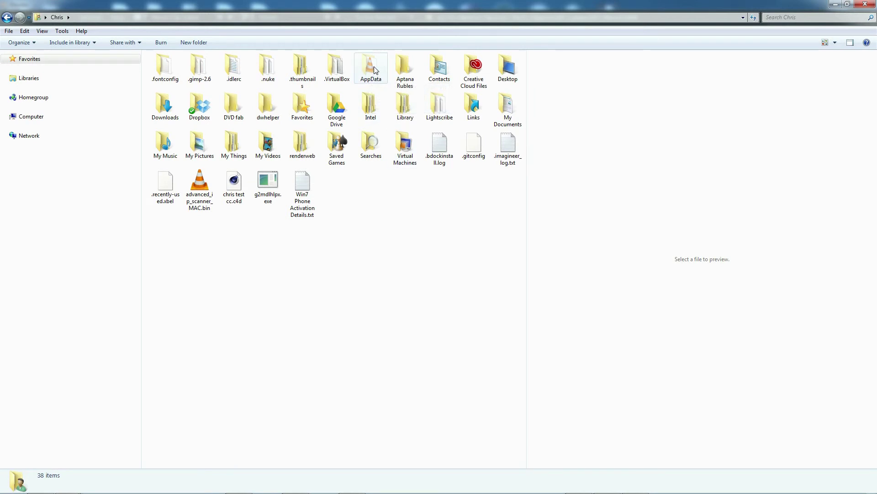
# Enable 'Show hidden files, folders, and drives' in Folder Options' View tab.
pyautogui.moveTo(375, 71)
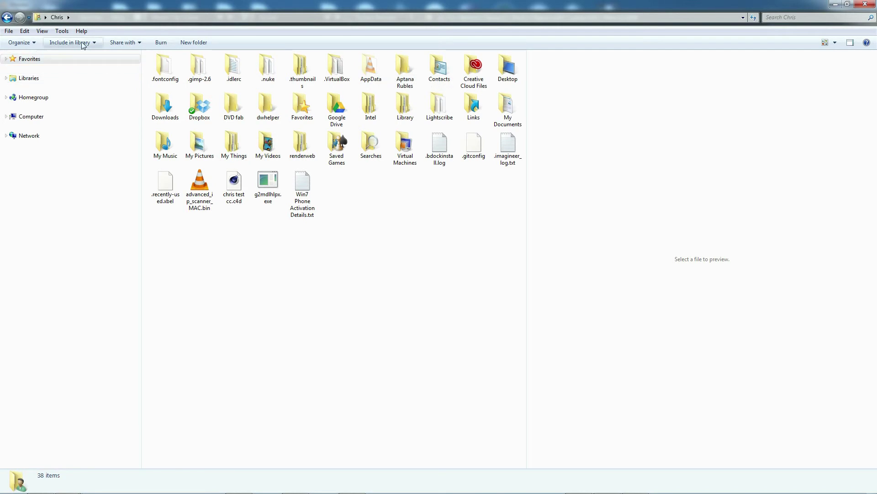
pyautogui.click(62, 30)
pyautogui.click(45, 76)
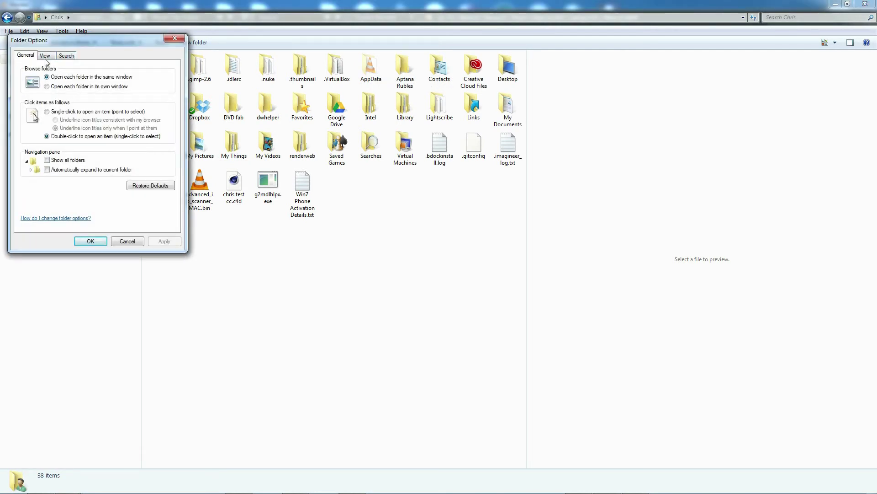
pyautogui.click(50, 59)
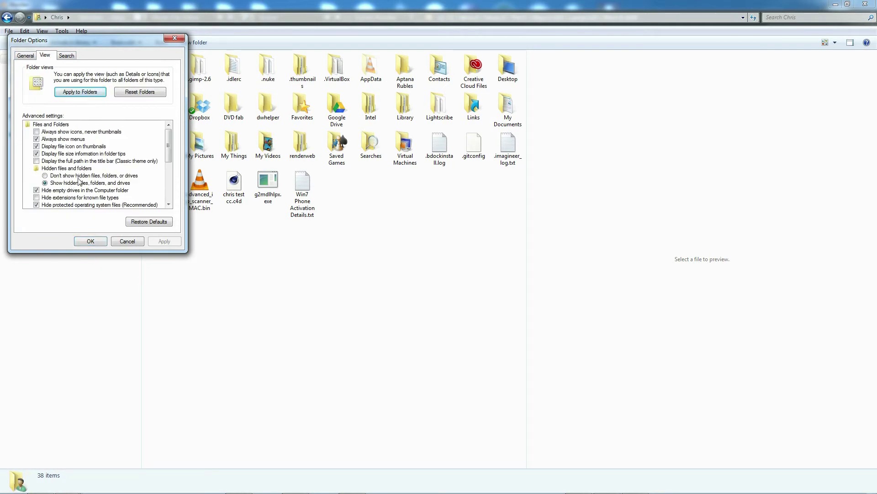
pyautogui.click(127, 241)
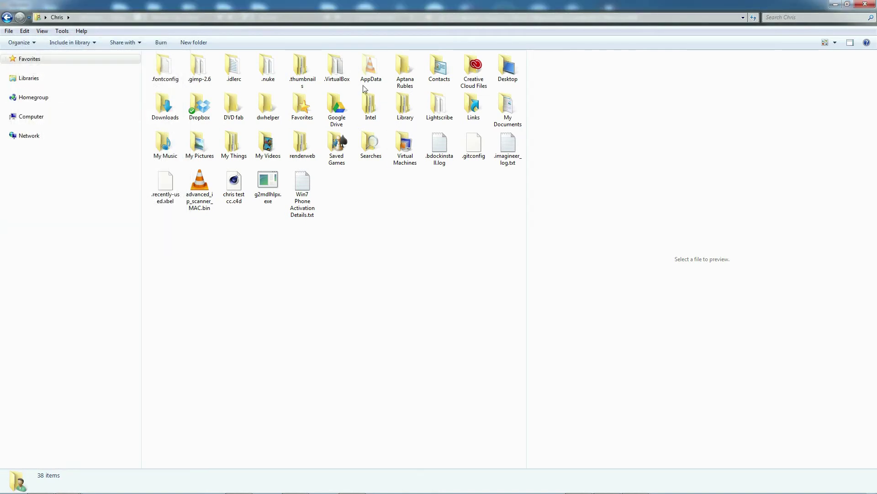
# Open AppData\Roaming\Blender Foundation\Blender\2.71\scripts\addons.
pyautogui.doubleClick(366, 67)
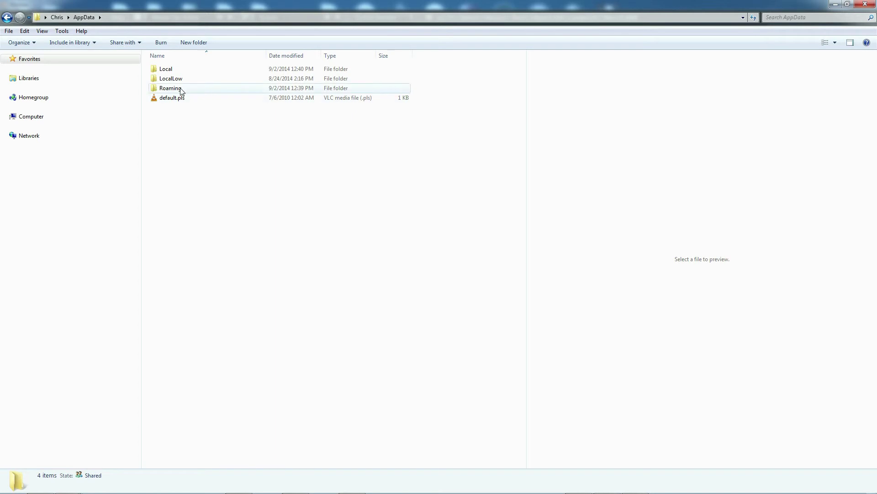
pyautogui.doubleClick(155, 90)
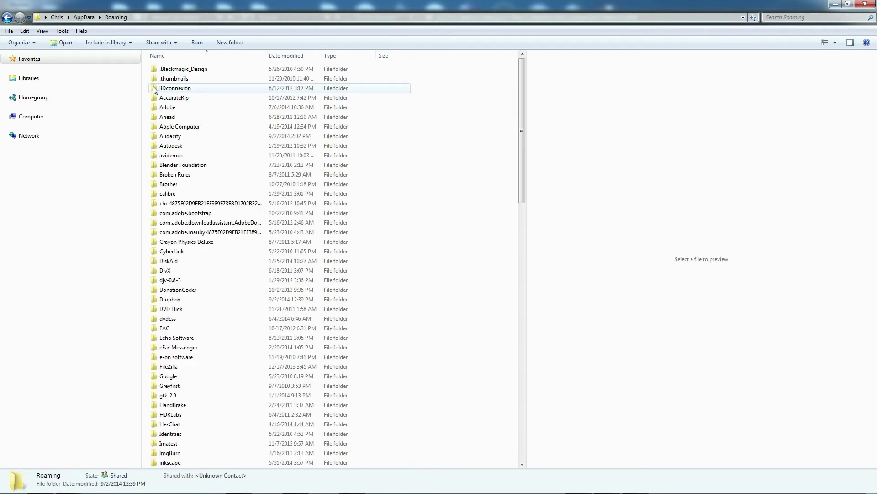
pyautogui.doubleClick(157, 167)
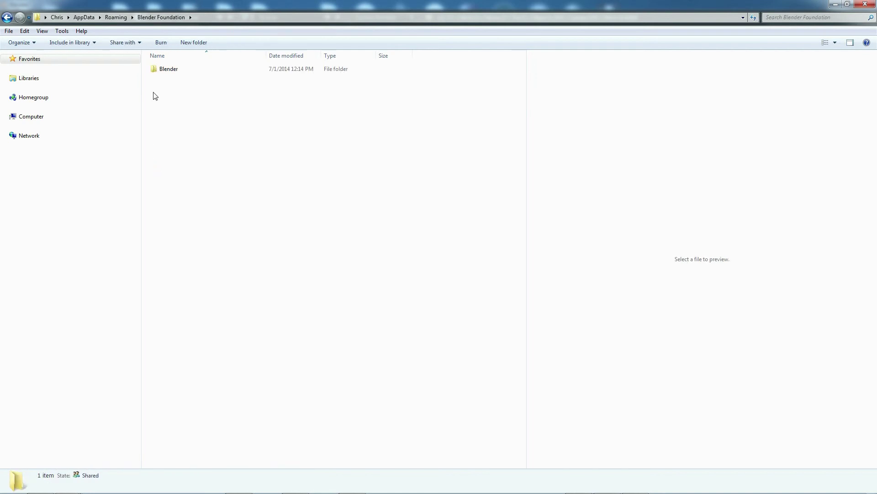
pyautogui.click(154, 70)
pyautogui.doubleClick(154, 69)
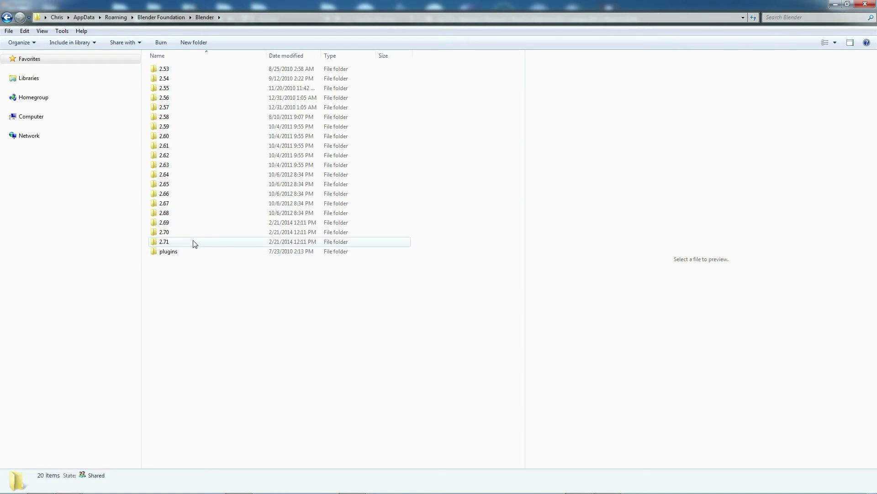
pyautogui.moveTo(180, 245)
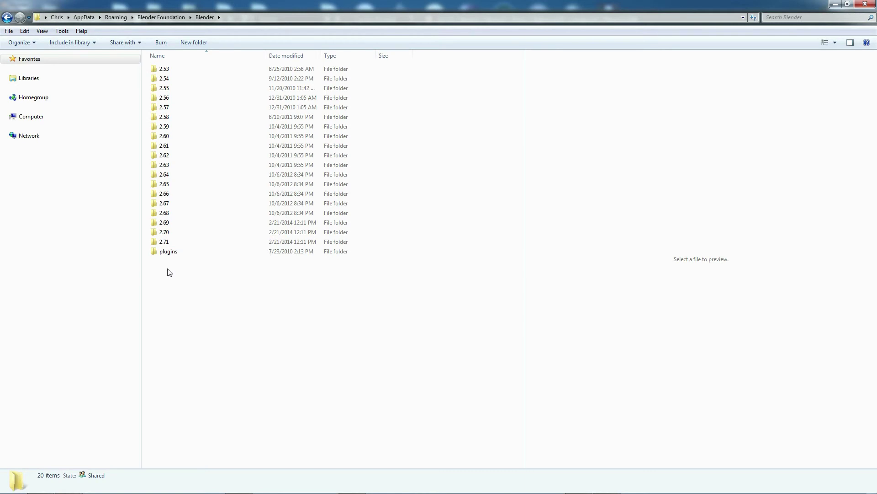
pyautogui.doubleClick(157, 242)
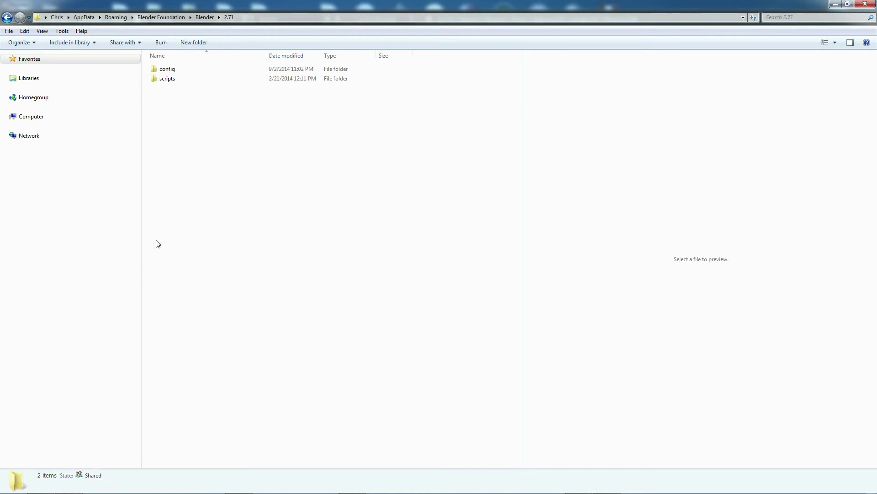
pyautogui.click(153, 80)
pyautogui.doubleClick(154, 80)
pyautogui.doubleClick(160, 70)
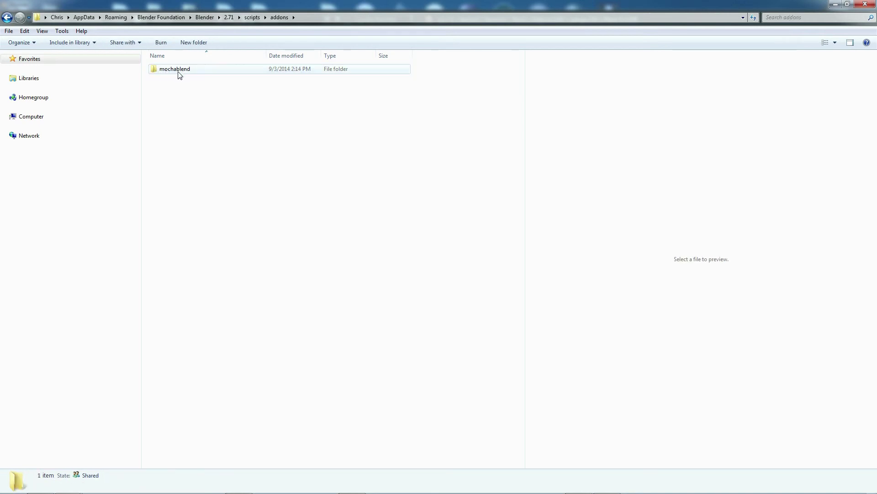
# Check the installed mochablend folder's files, copy the folder, and go up to Blender.
pyautogui.doubleClick(154, 70)
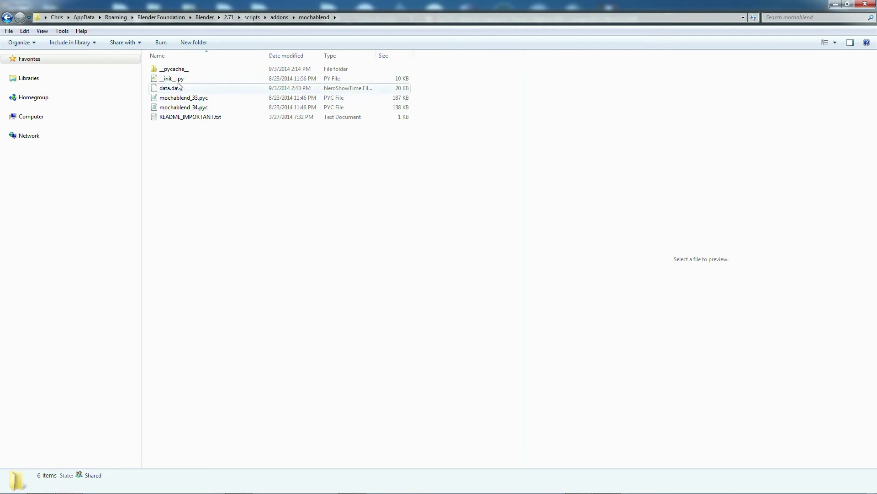
pyautogui.click(279, 17)
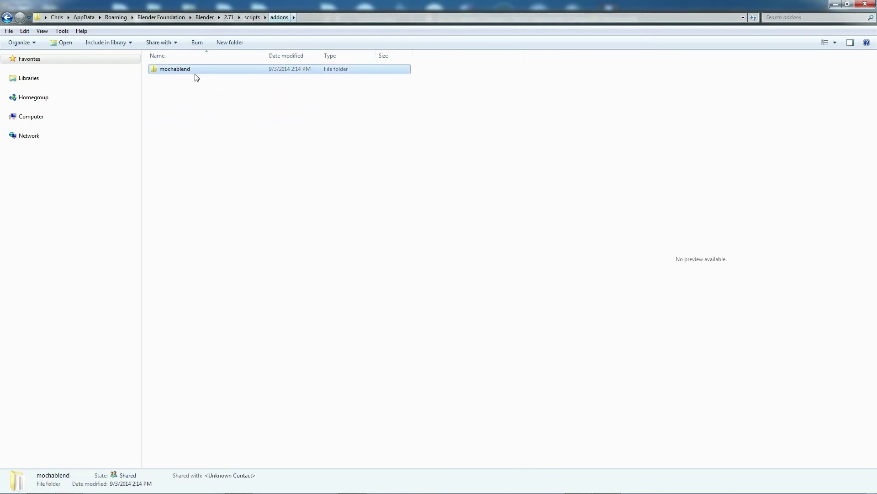
pyautogui.rightClick(155, 69)
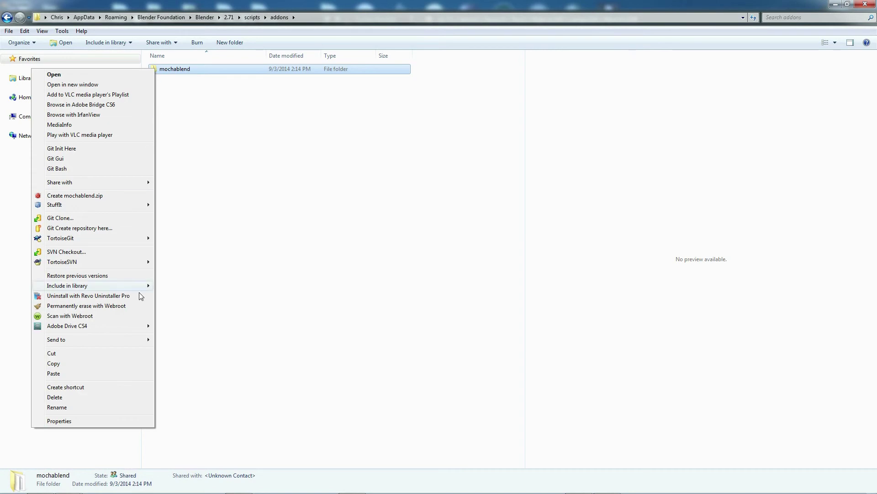
pyautogui.click(114, 364)
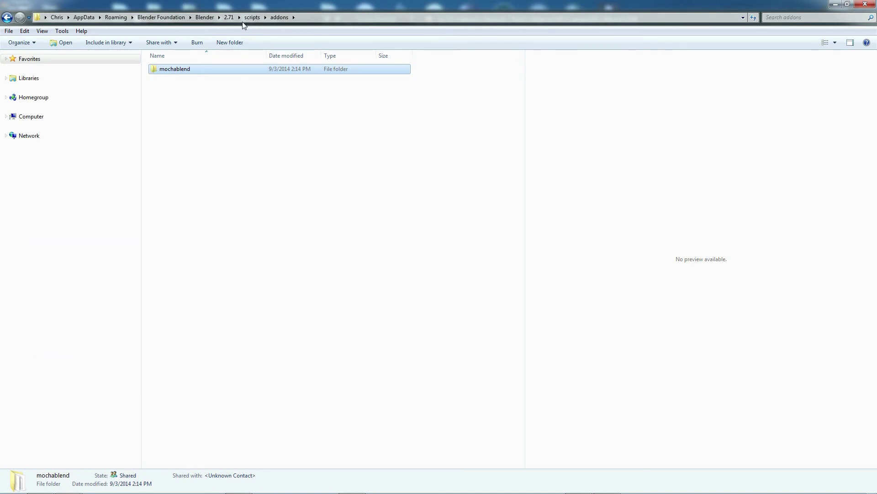
pyautogui.click(205, 17)
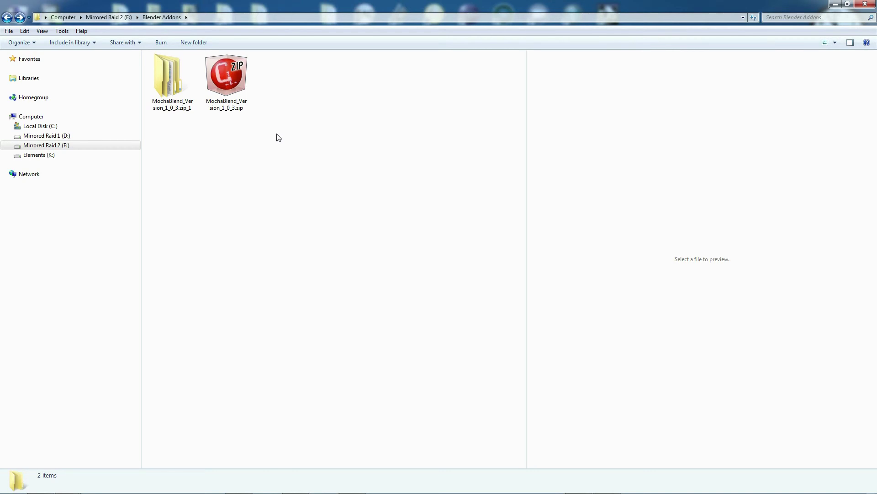
# Create a new folder named 'addons' in F:\Blender Addons.
pyautogui.rightClick(330, 87)
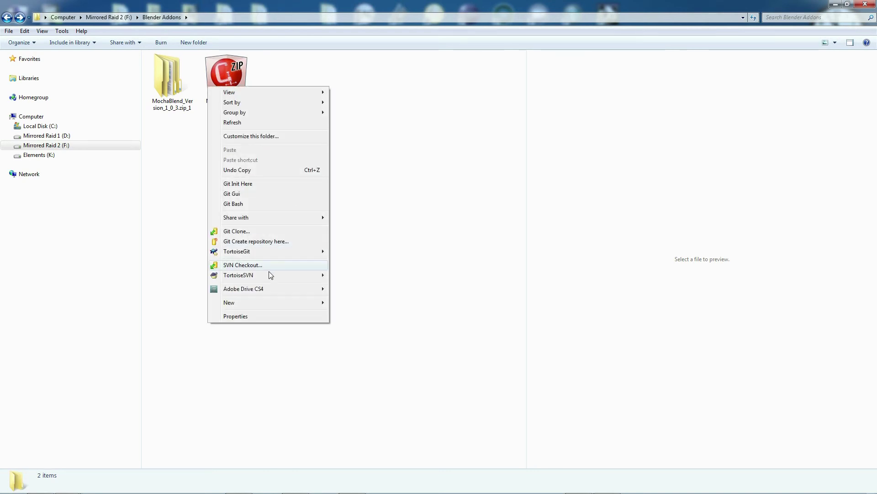
pyautogui.moveTo(266, 303)
pyautogui.click(188, 301)
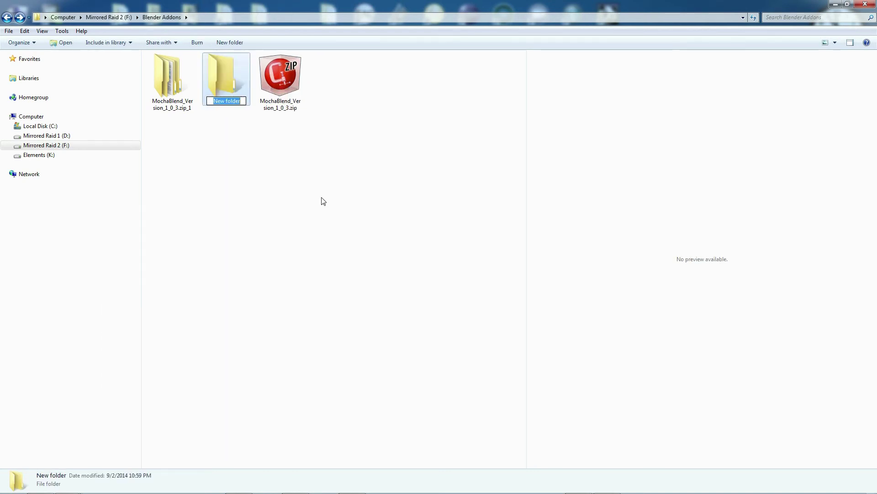
pyautogui.write('addons')
pyautogui.press('Return')
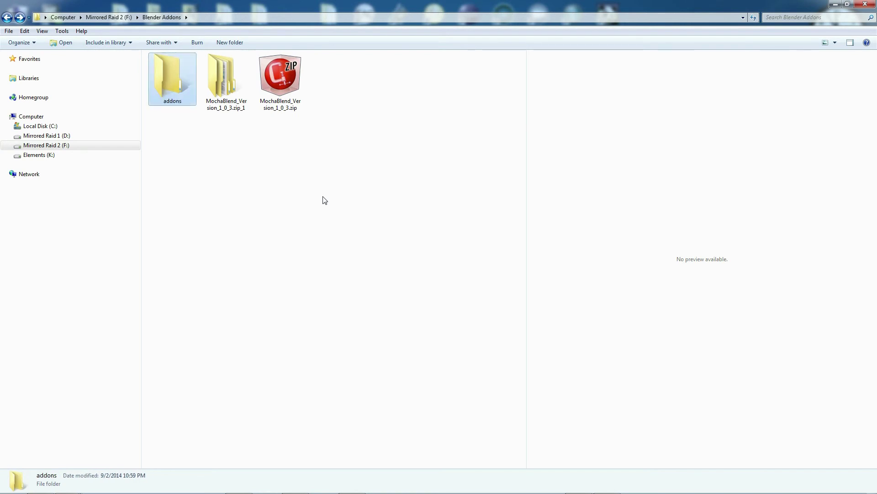
# Go into the nested MochaBlend folder and extract mochablend.zip to its own folder.
pyautogui.doubleClick(221, 71)
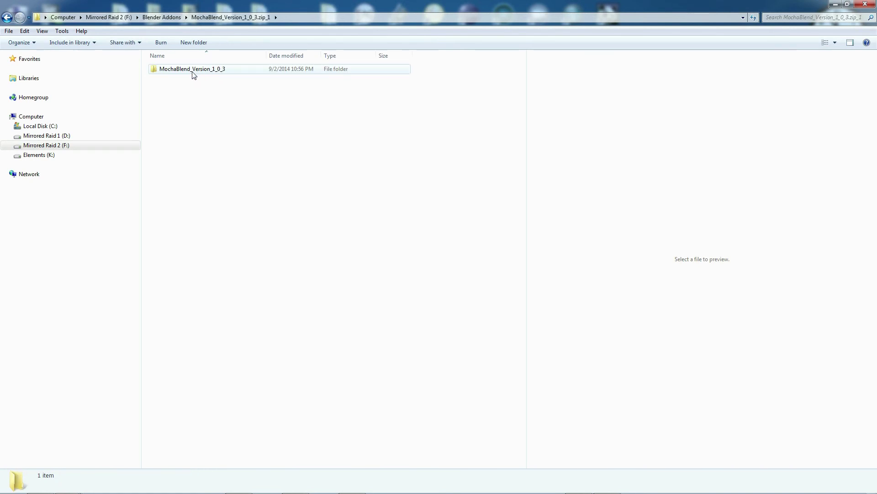
pyautogui.doubleClick(193, 72)
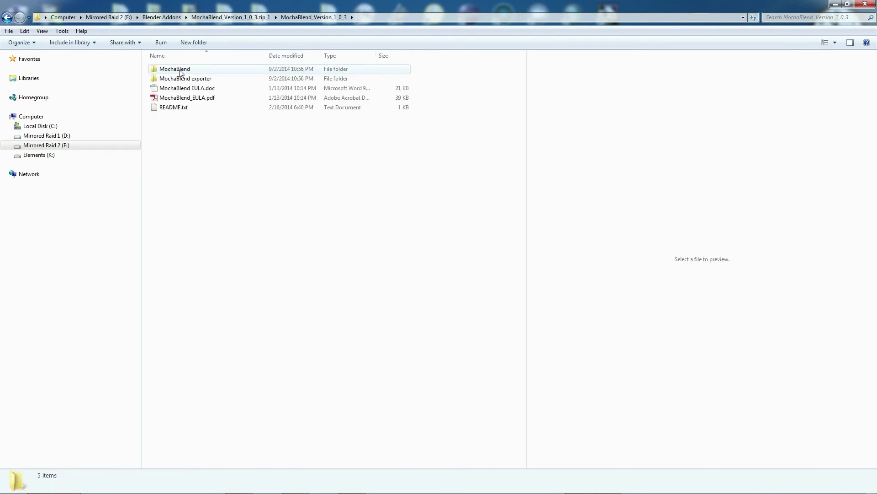
pyautogui.doubleClick(182, 71)
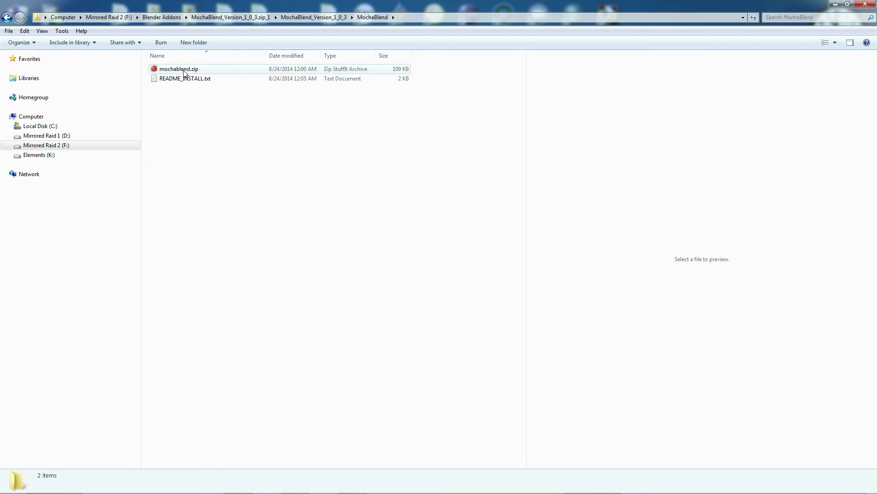
pyautogui.click(185, 71)
pyautogui.rightClick(183, 72)
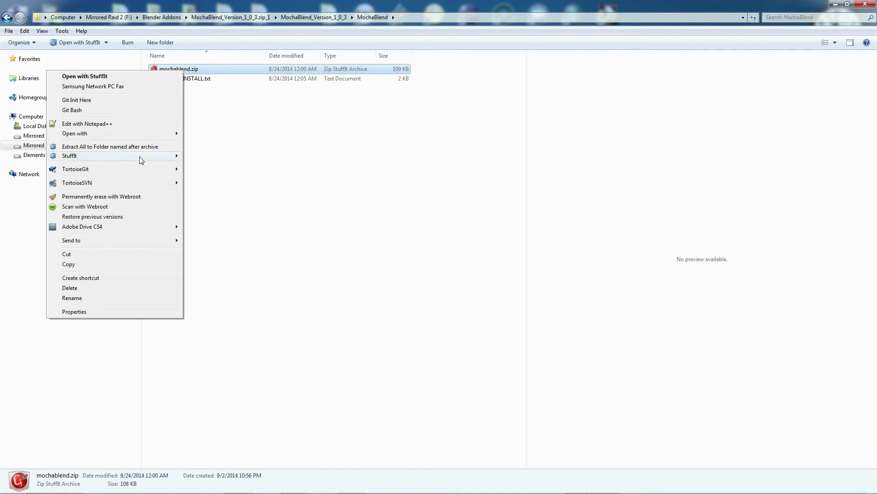
pyautogui.click(112, 147)
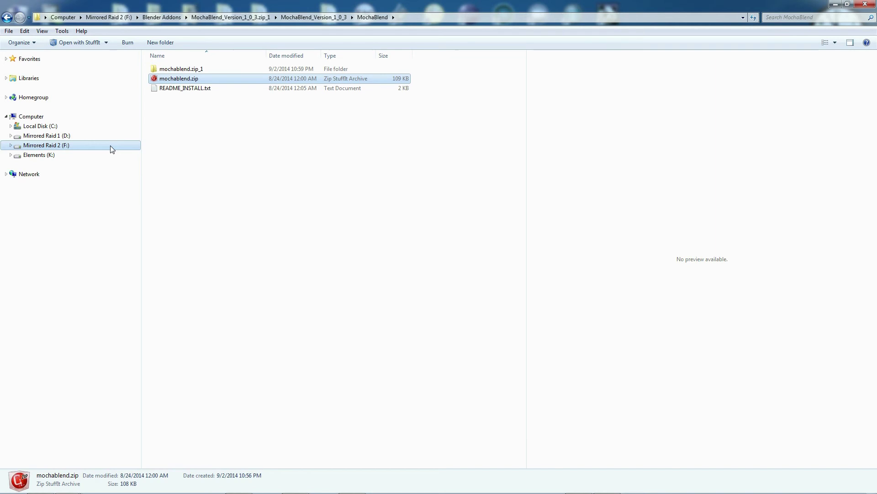
# Check the extracted mochablend folder, copy it, and return to Blender Addons.
pyautogui.doubleClick(155, 70)
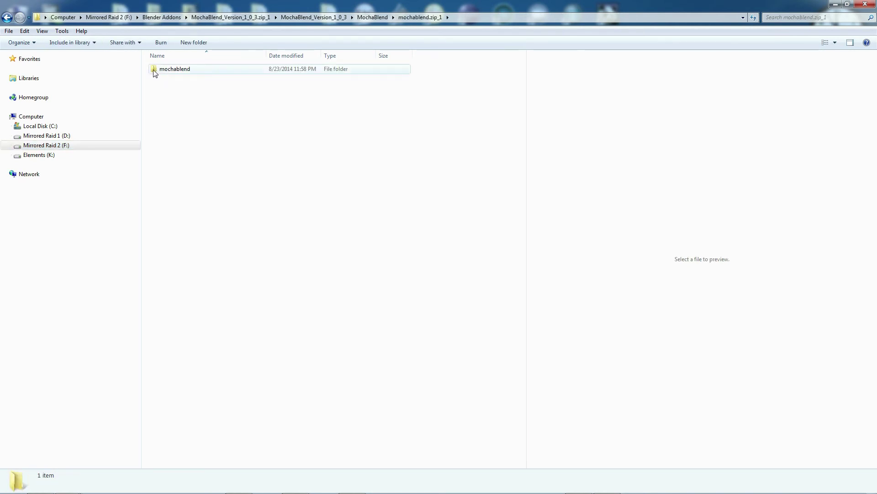
pyautogui.doubleClick(155, 72)
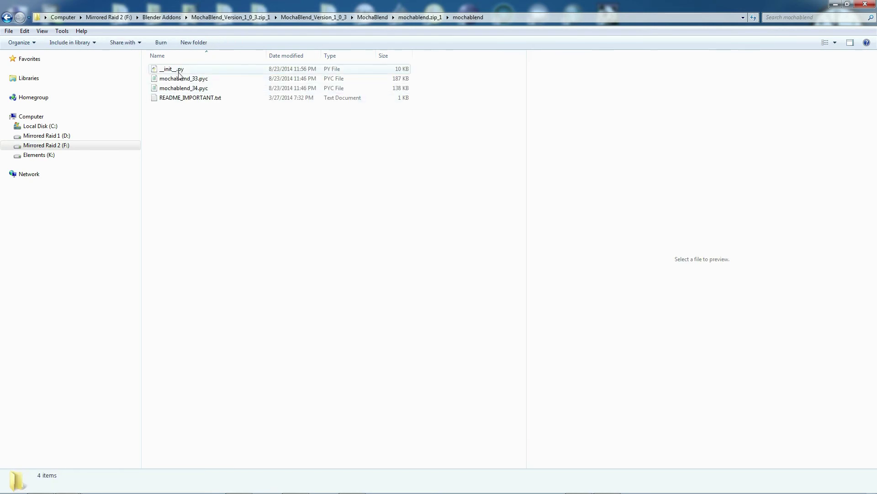
pyautogui.click(420, 17)
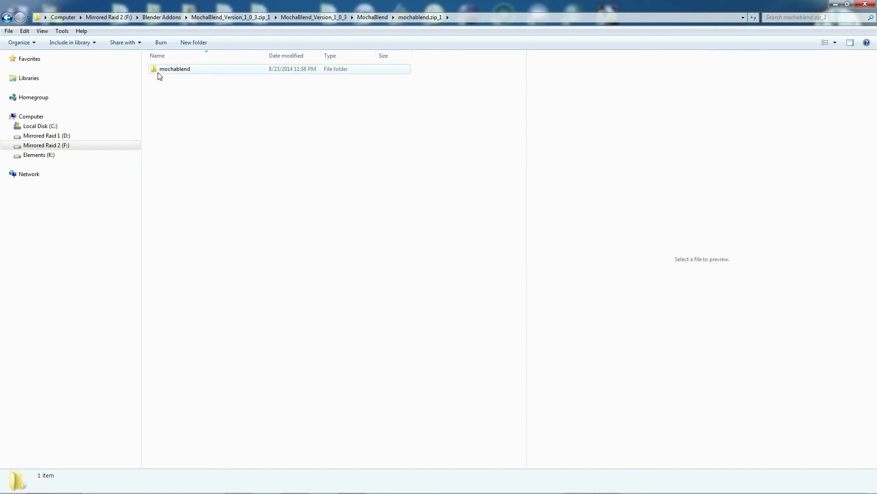
pyautogui.rightClick(155, 72)
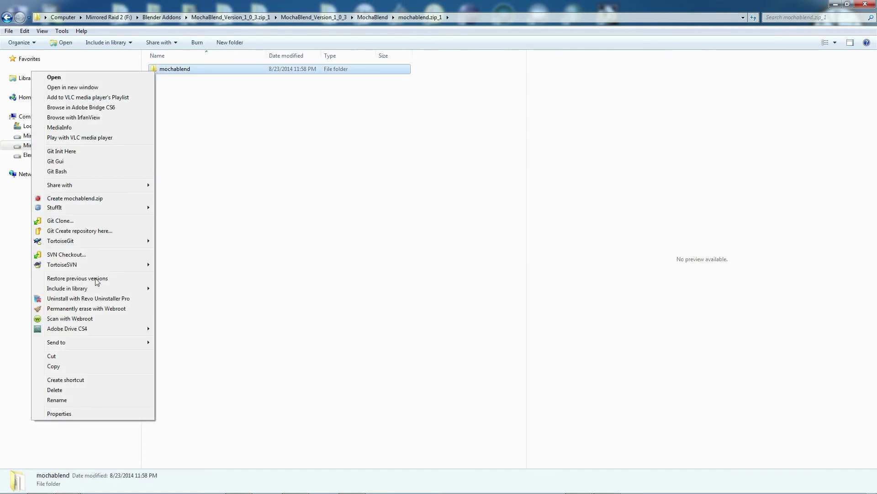
pyautogui.click(83, 367)
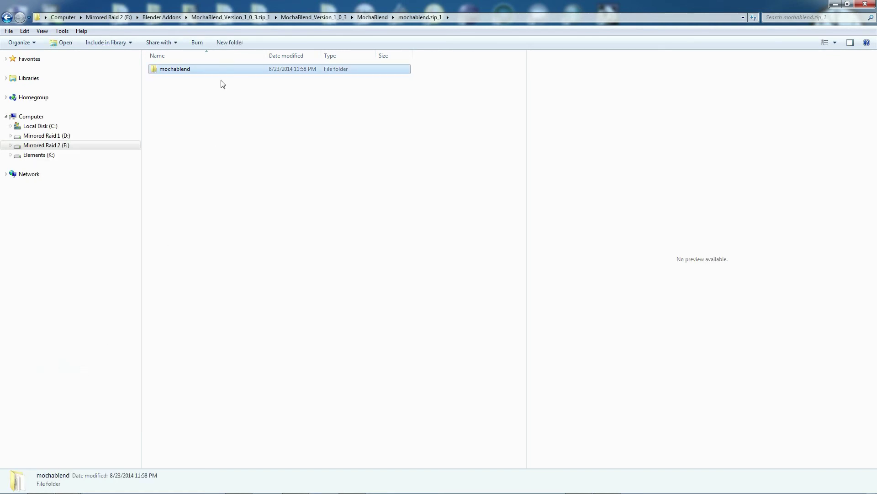
pyautogui.click(162, 17)
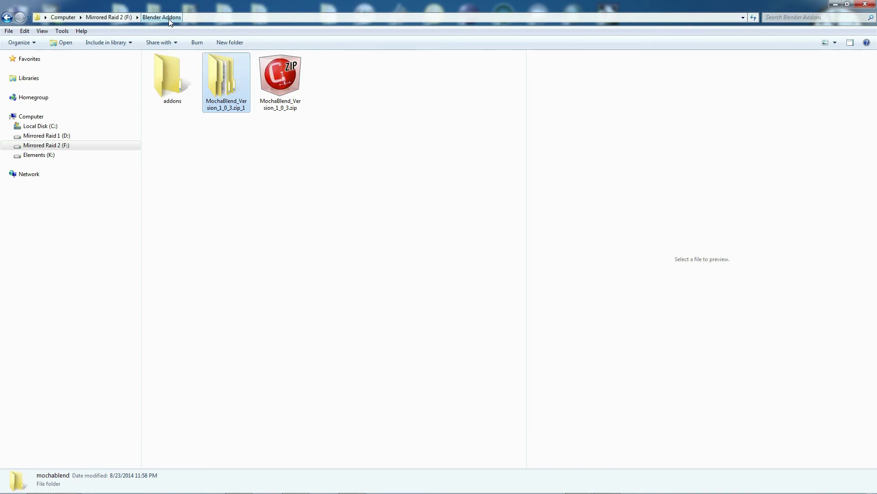
# Paste the mochablend folder into the empty addons folder and check its contents.
pyautogui.doubleClick(160, 73)
pyautogui.rightClick(170, 91)
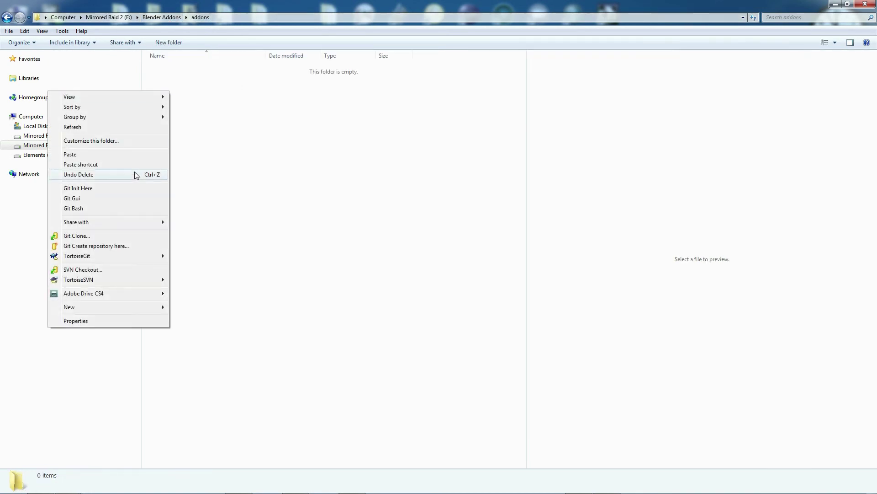
pyautogui.click(111, 155)
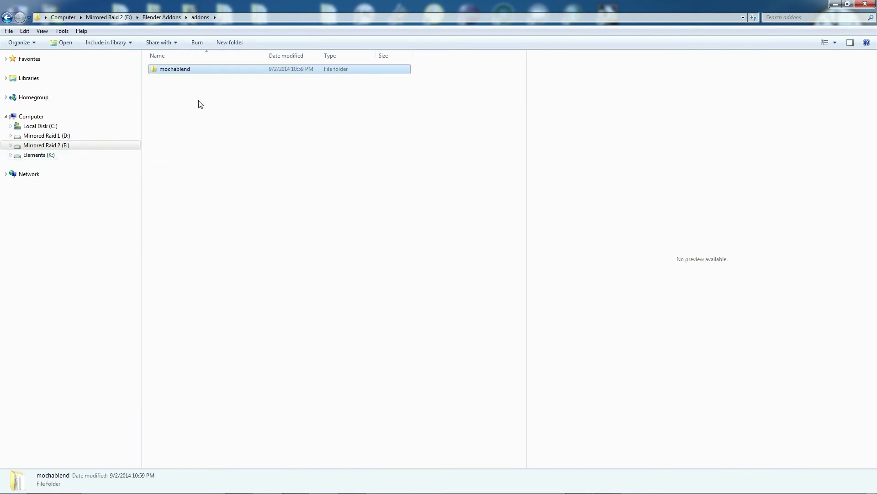
pyautogui.doubleClick(155, 68)
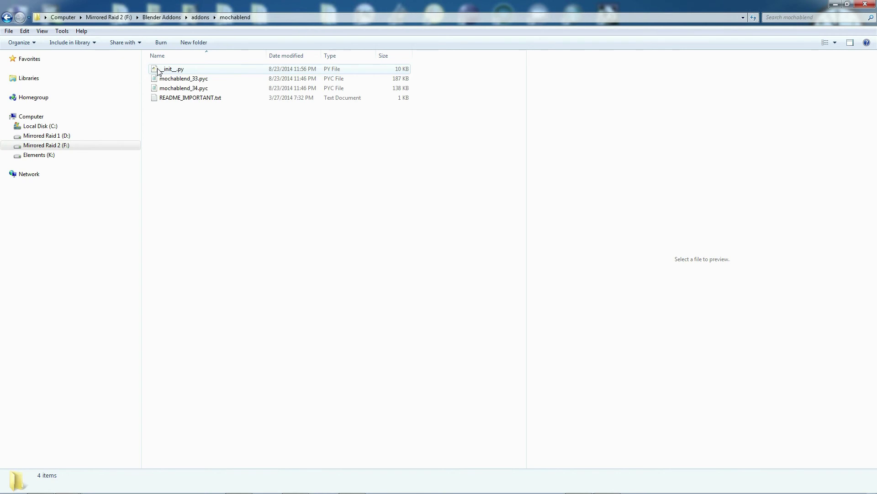
pyautogui.click(200, 17)
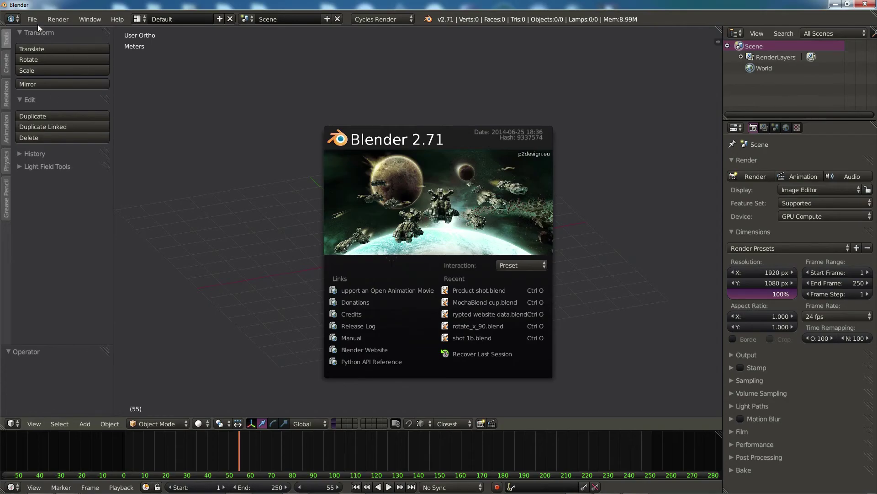
# Set the Scripts file path to F:\Blender Addons\ in User Preferences and save user settings.
pyautogui.click(33, 20)
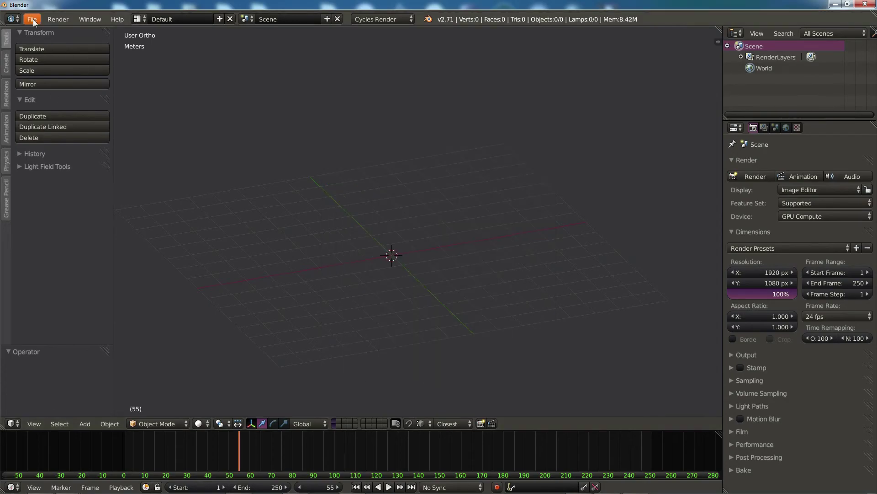
pyautogui.click(33, 20)
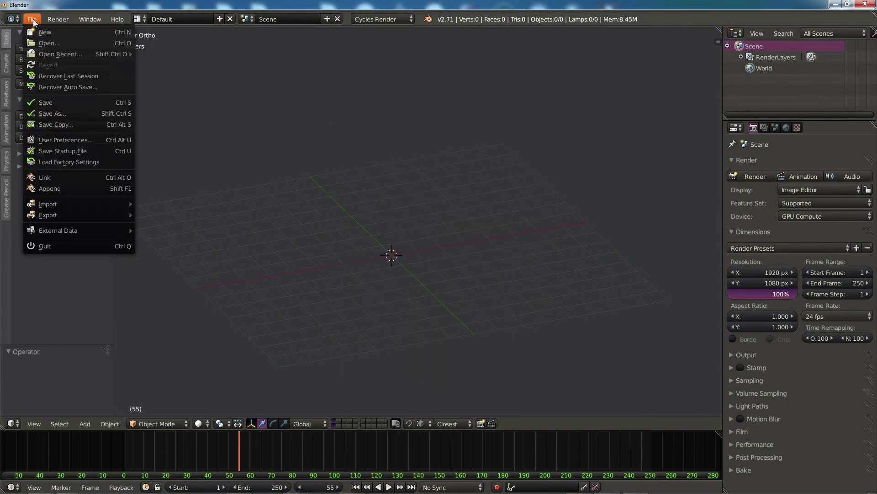
pyautogui.click(74, 140)
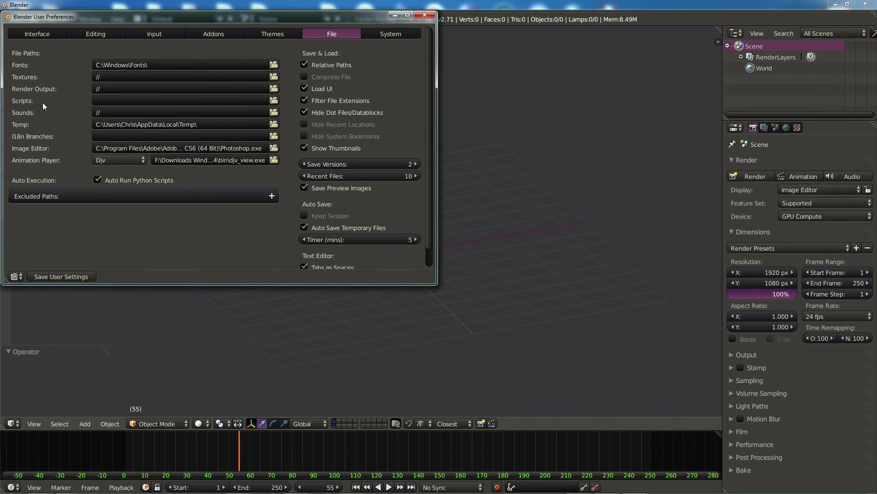
pyautogui.click(273, 100)
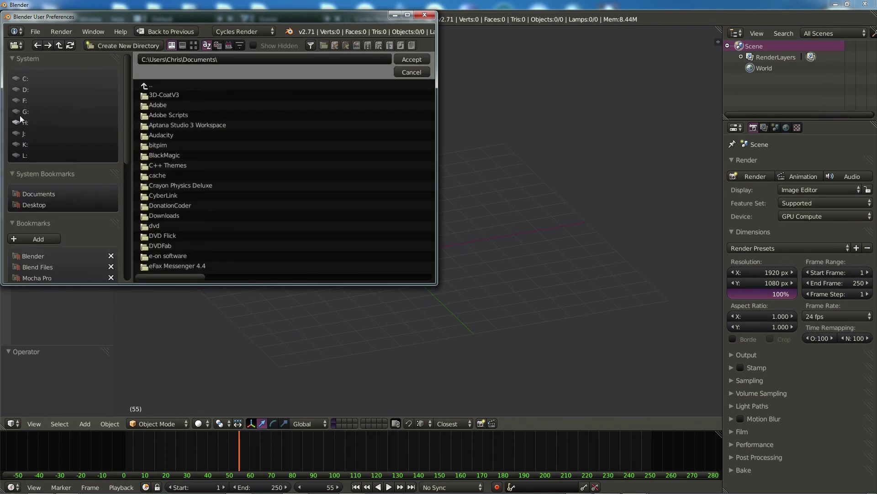
pyautogui.click(64, 104)
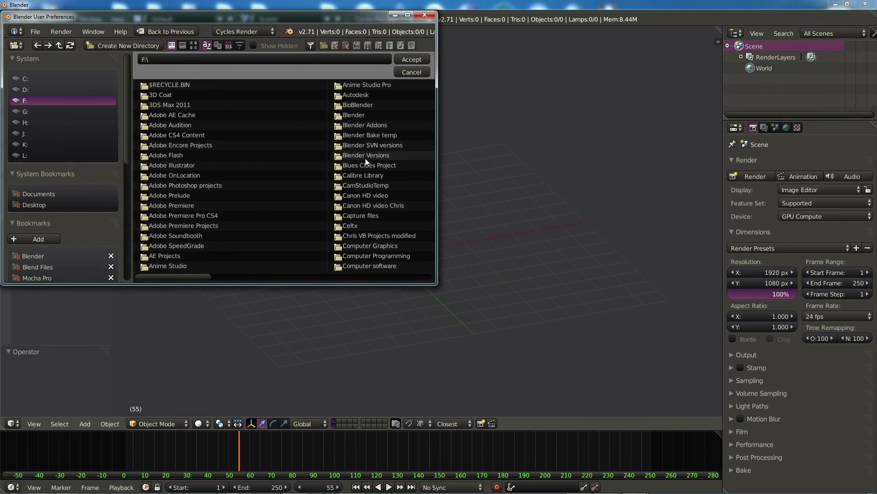
pyautogui.click(336, 125)
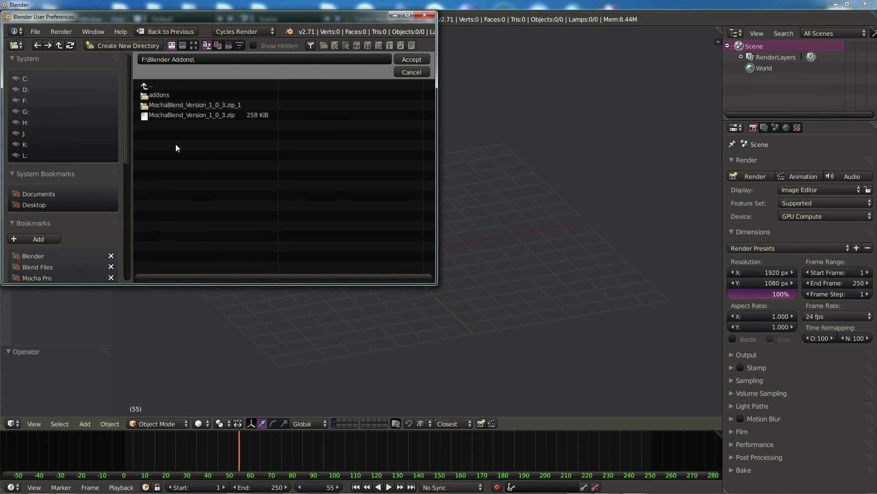
pyautogui.click(413, 60)
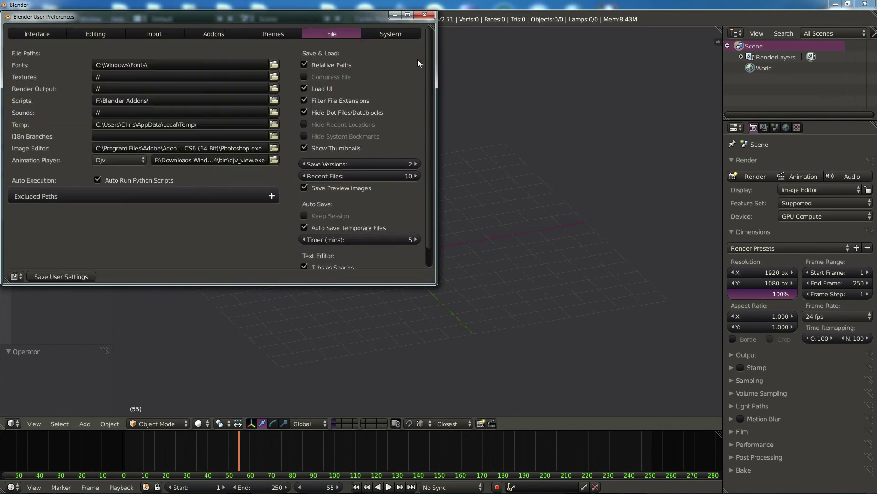
pyautogui.click(74, 278)
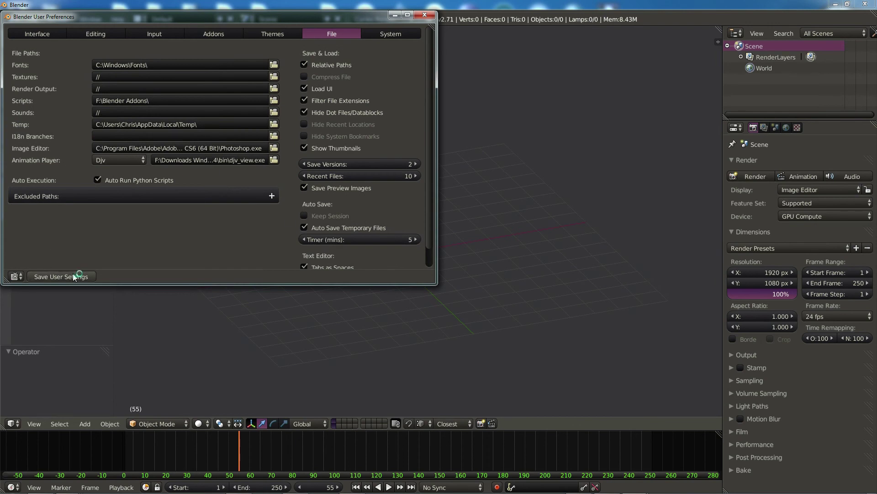
# Search the add-on list for 'mocha', find no MochaBlend entry, then close preferences and quit Blender.
pyautogui.click(218, 37)
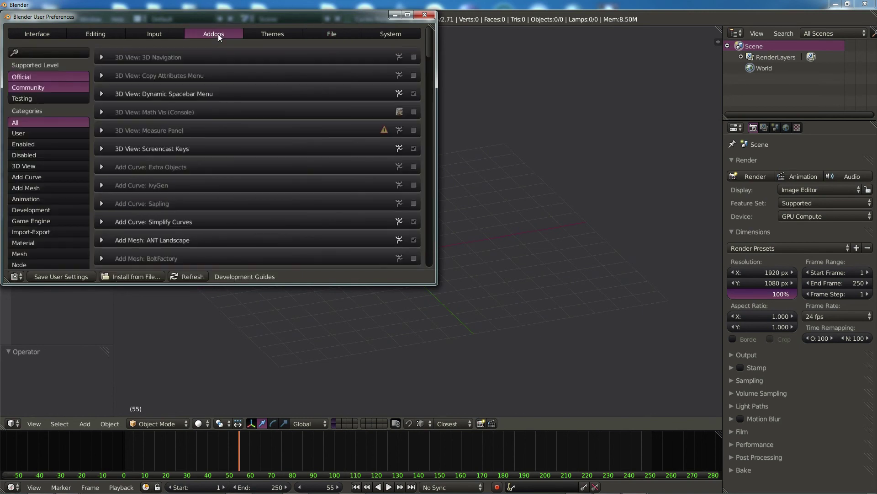
pyautogui.click(55, 49)
pyautogui.write('mo')
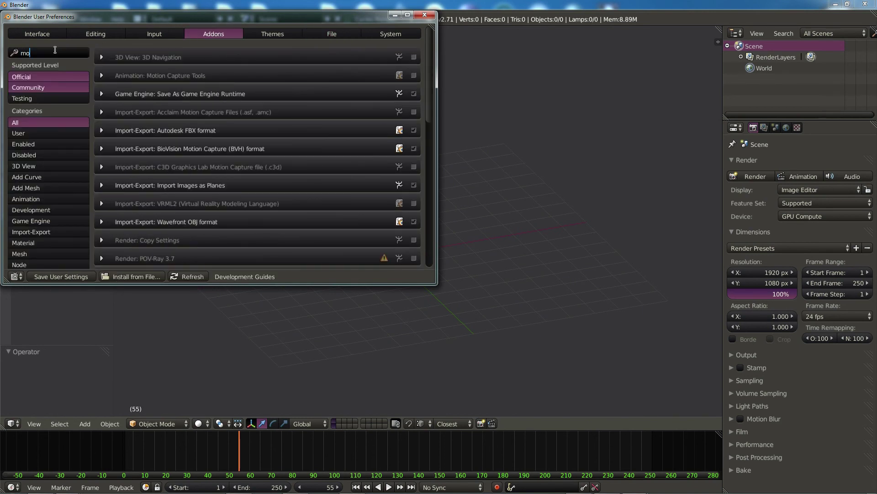
pyautogui.write('cha')
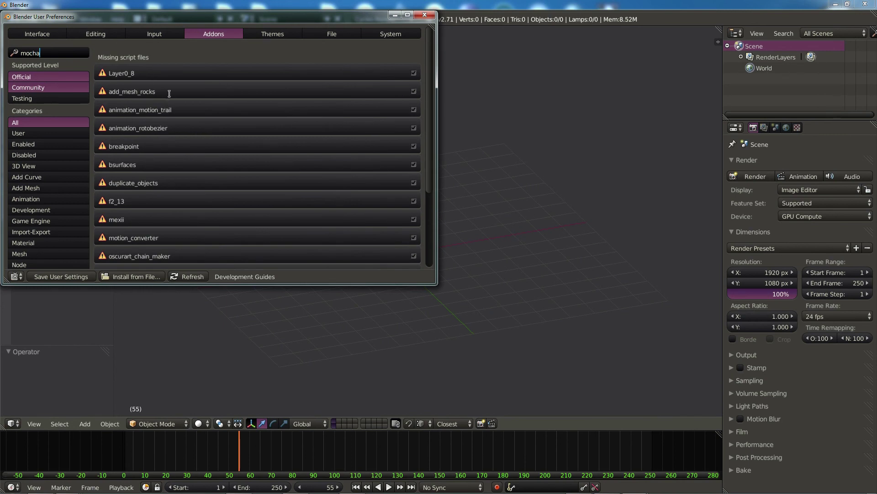
pyautogui.click(425, 15)
pyautogui.click(870, 5)
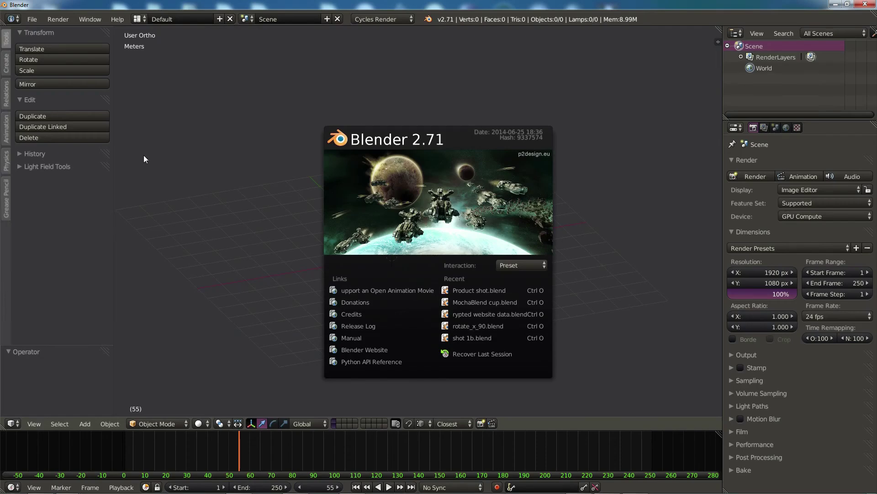
# Reopen User Preferences and search the add-on list for 'mocha'.
pyautogui.click(33, 20)
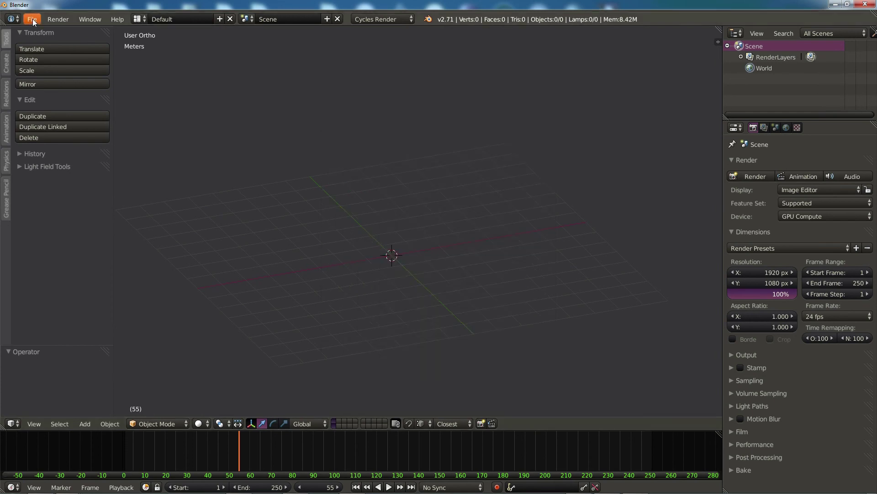
pyautogui.click(33, 21)
pyautogui.click(64, 139)
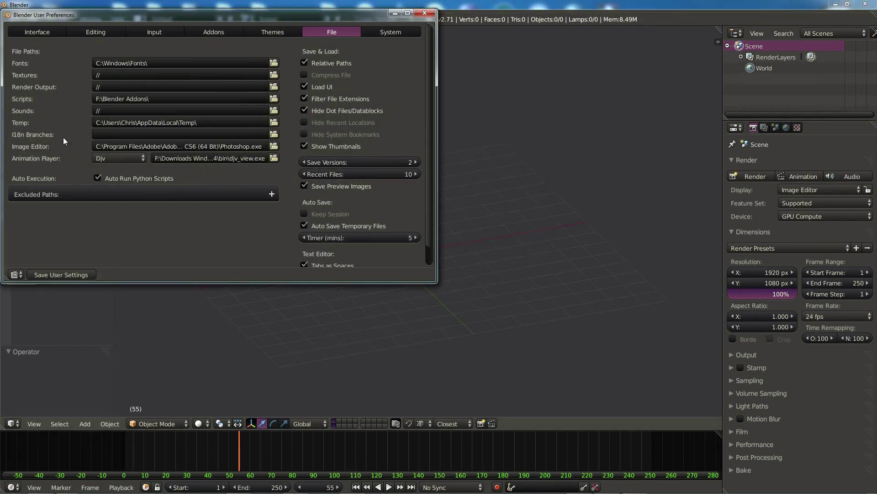
pyautogui.click(215, 32)
pyautogui.click(46, 50)
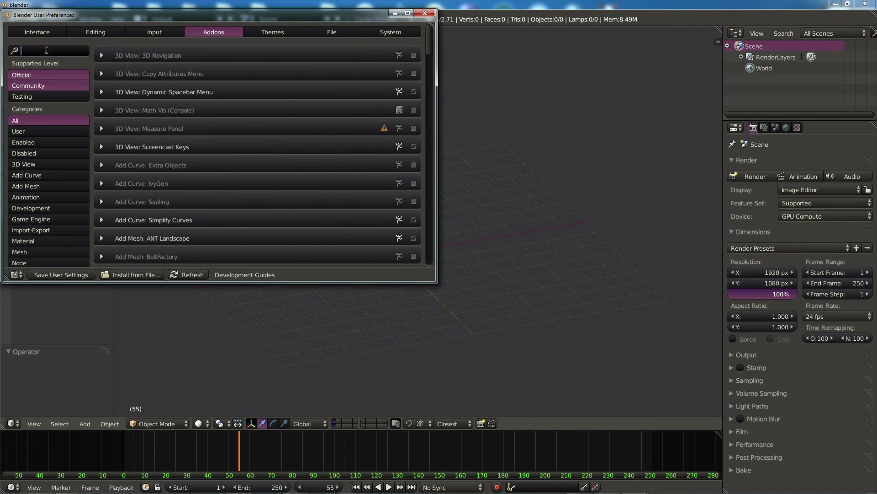
pyautogui.write('moch')
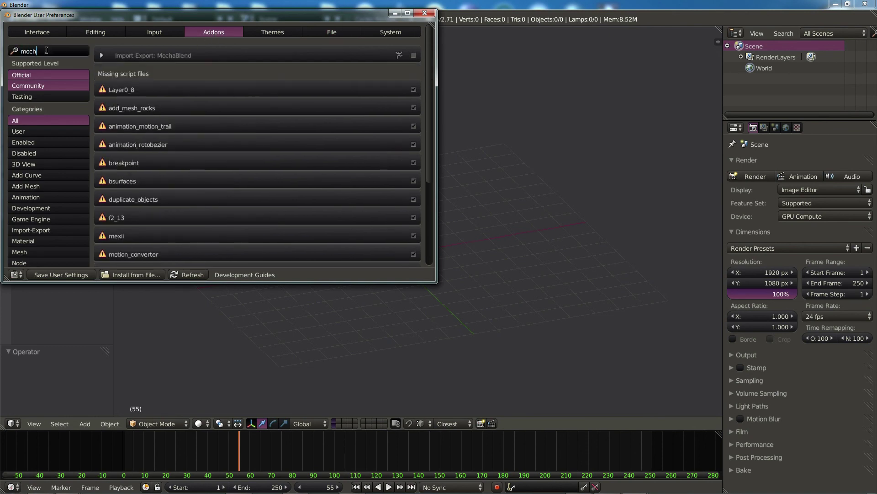
pyautogui.write('a')
pyautogui.click(415, 56)
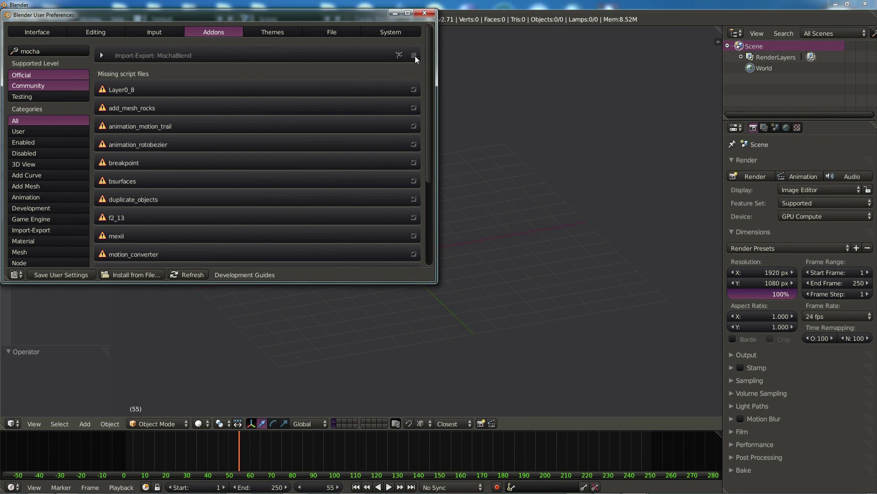
# Enable Import-Export: MochaBlend, view its details, and save user settings.
pyautogui.click(415, 56)
pyautogui.click(102, 56)
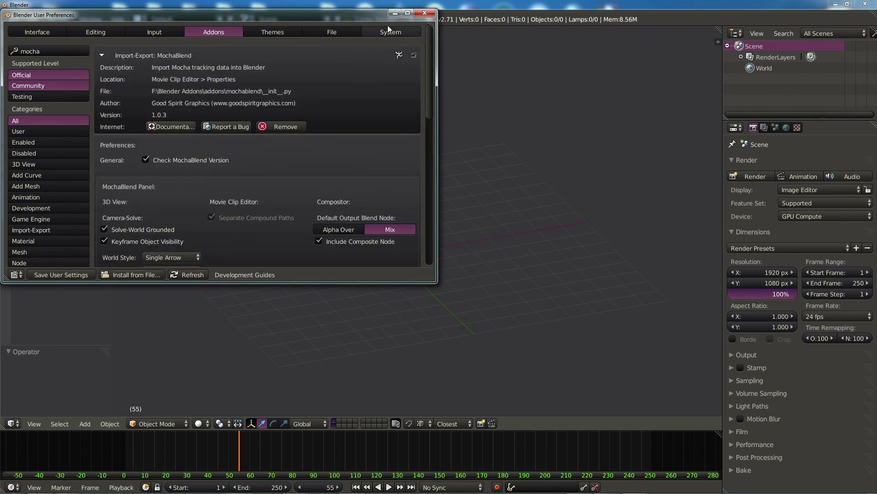
pyautogui.click(63, 274)
pyautogui.click(425, 13)
pyautogui.click(136, 19)
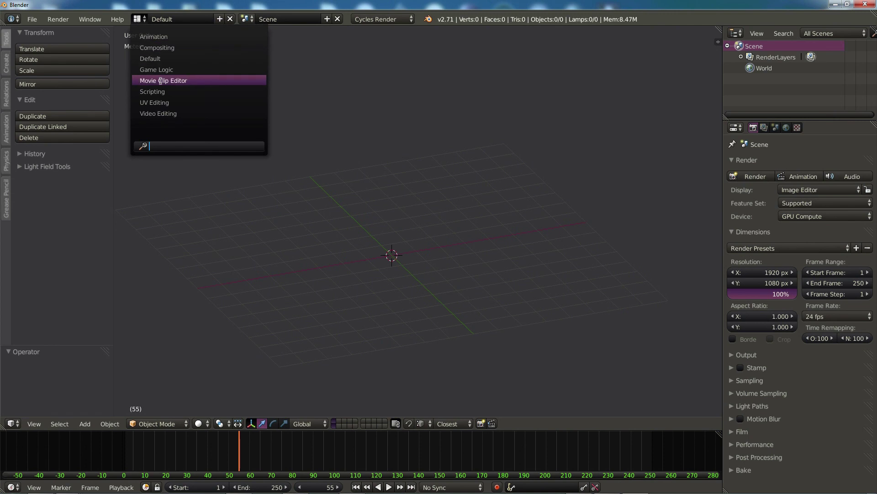
# Choose the Movie Clip Editor screen layout to reveal the MochaBlend panel.
pyautogui.click(161, 81)
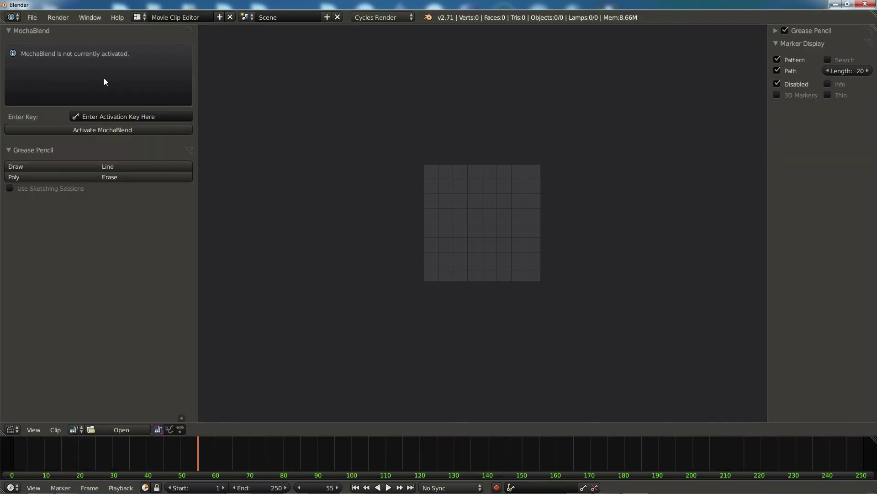